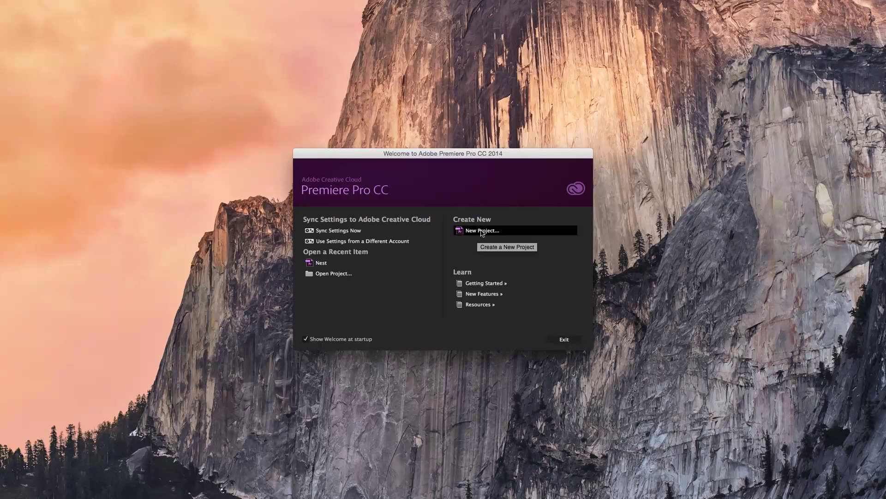
Step: Create a new project named "Multiclip Tutorial" on the Desktop
click(481, 232)
text(Multicl)
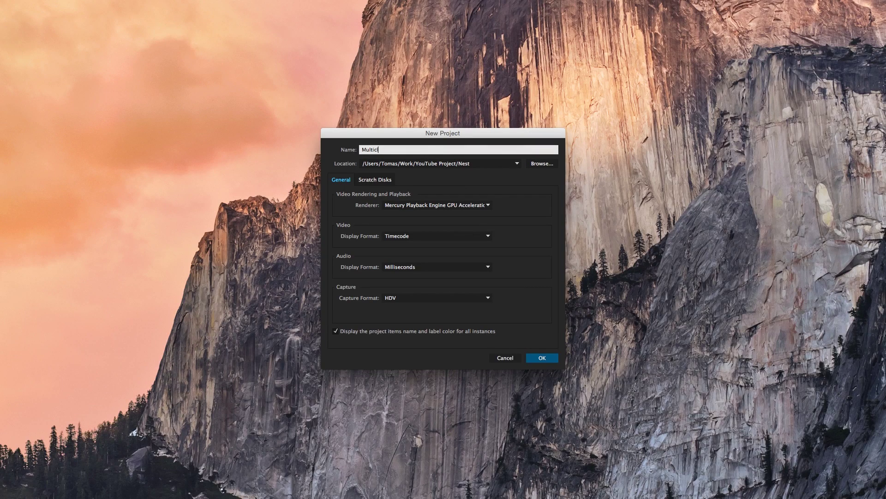
text(ip Tutorial)
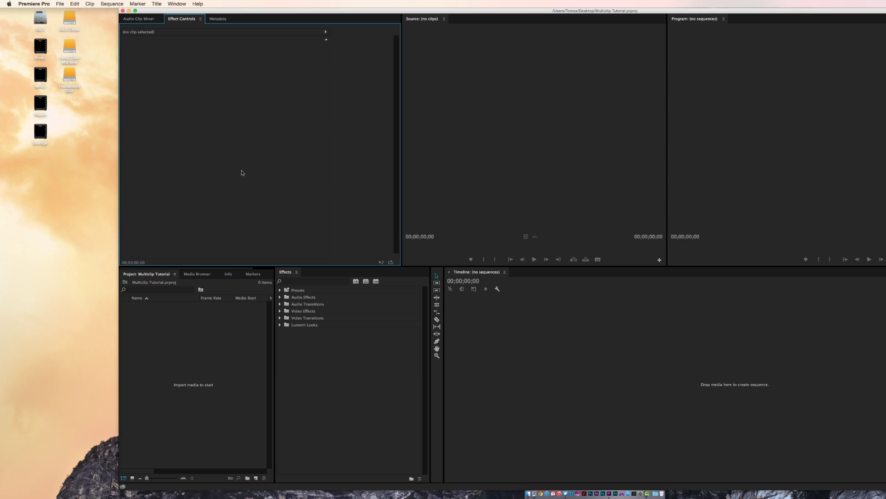
Step: Display the About information to check the installed program version
click(42, 5)
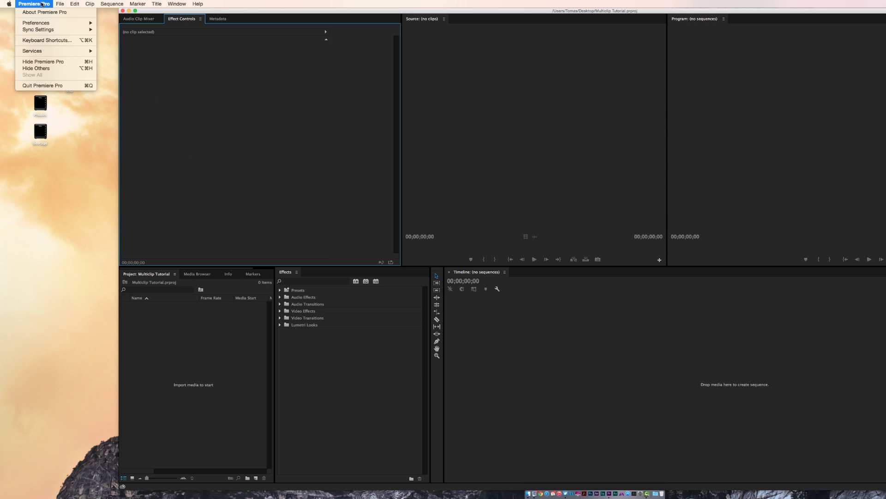
click(35, 13)
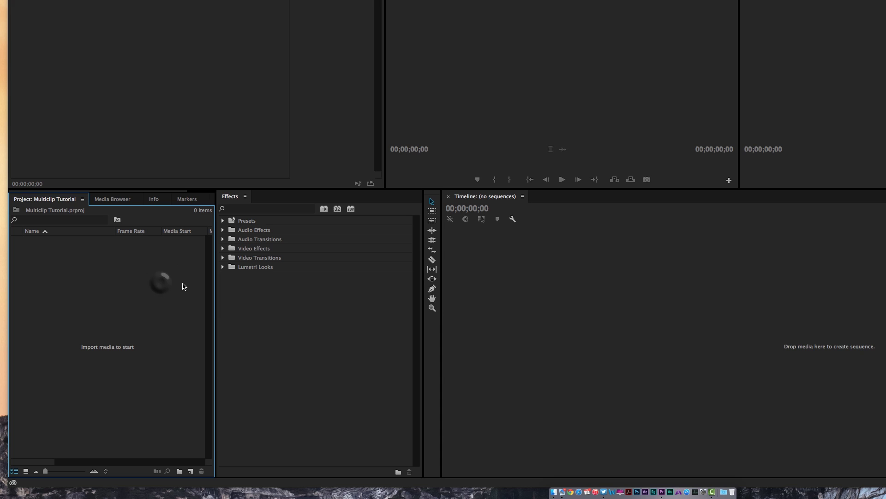
Step: Import FZ1000.MP4, GH4.MOV, H5.WAV and Polaroid Cube.MOV from the "Multicam - Turtorial" folder inside YouTube Project/_Source Footage
right_click(162, 286)
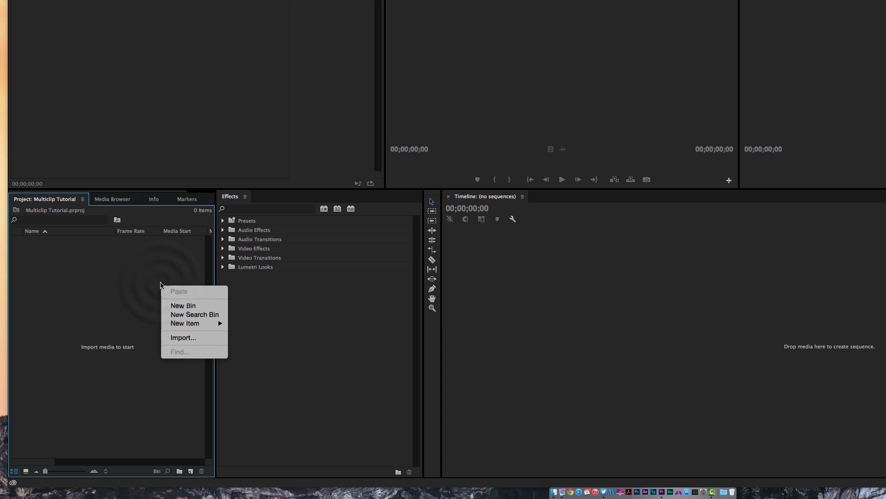
mouse_move(190, 324)
key(super+i)
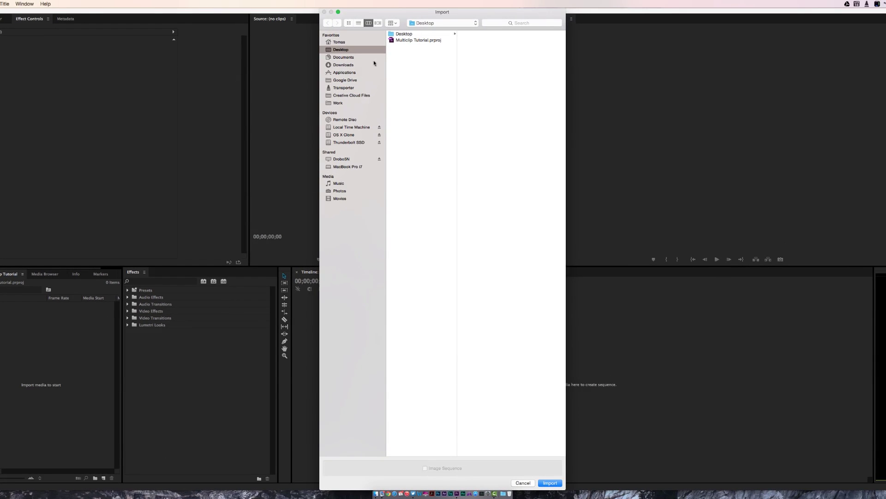
click(340, 103)
click(417, 110)
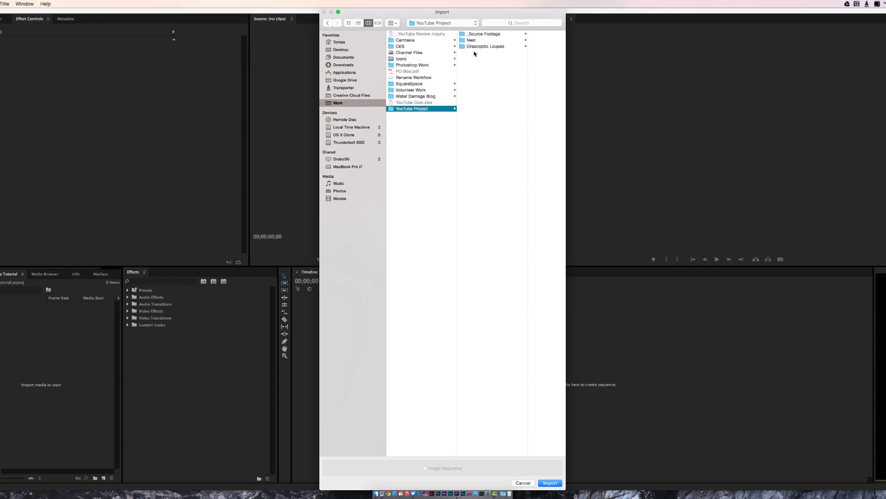
click(483, 34)
click(517, 35)
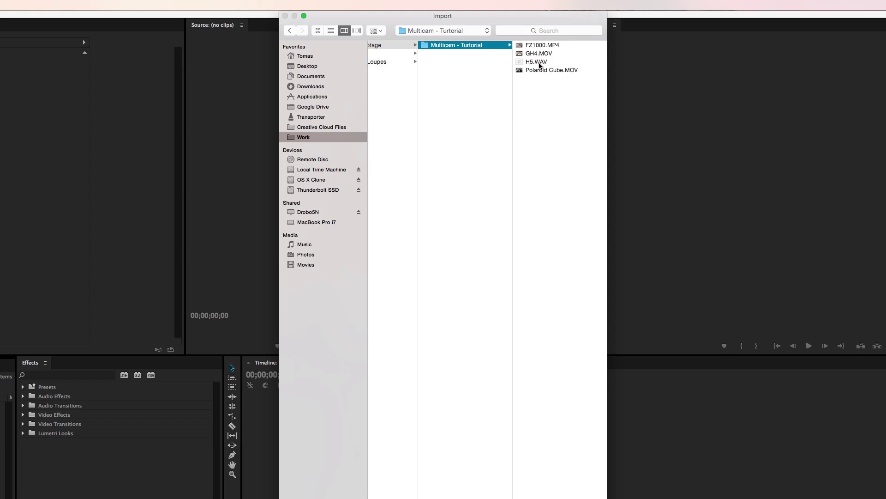
click(541, 46)
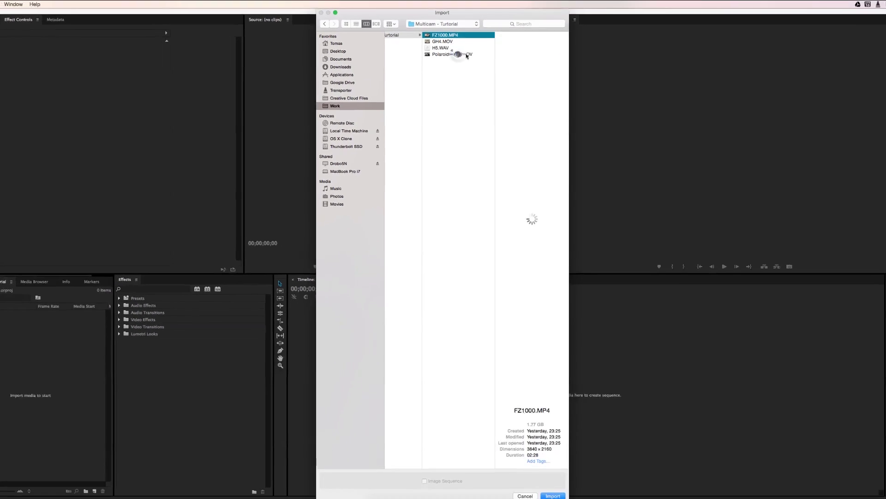
shift+click(466, 55)
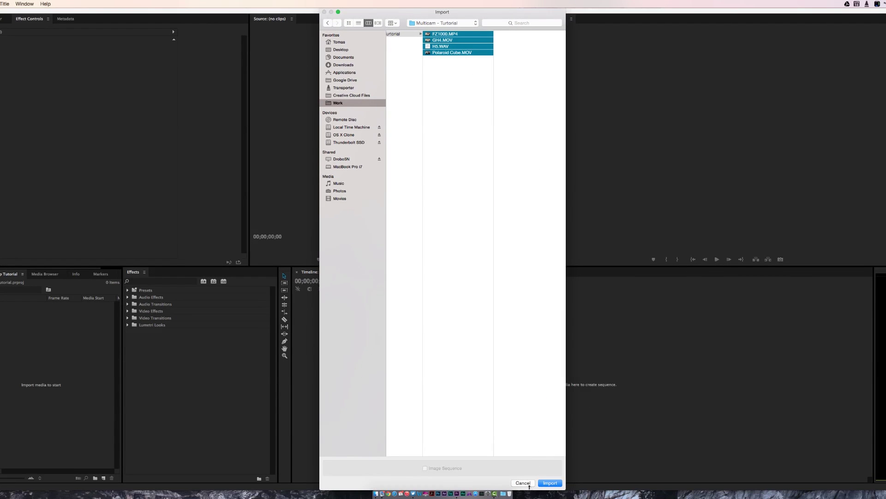
click(549, 483)
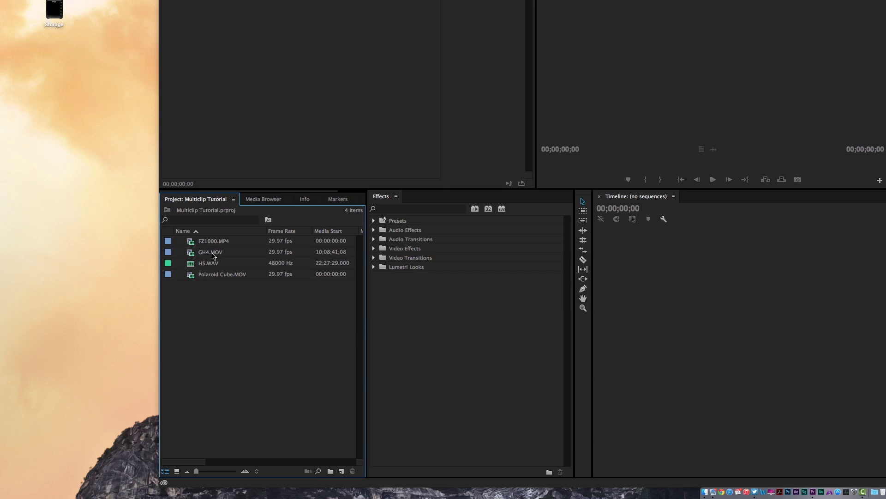
Step: Create a new sequence named "Multiclip" with the DSLR 1080p30 preset
click(221, 274)
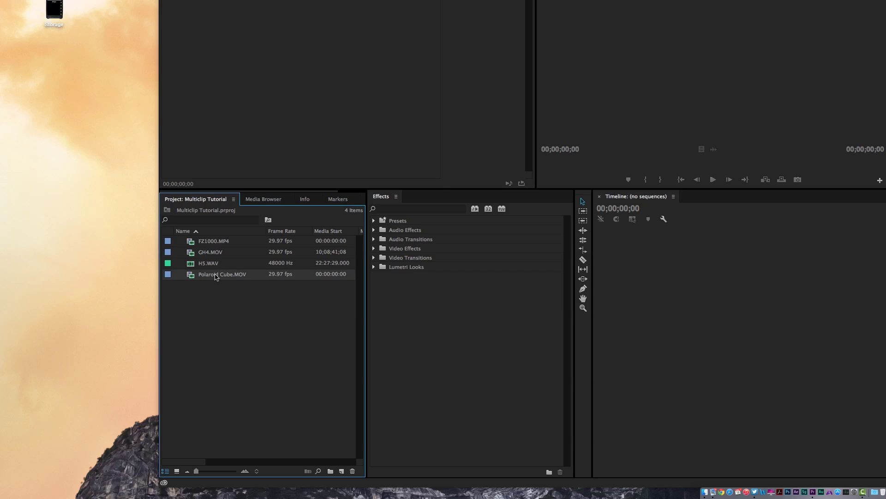
right_click(241, 311)
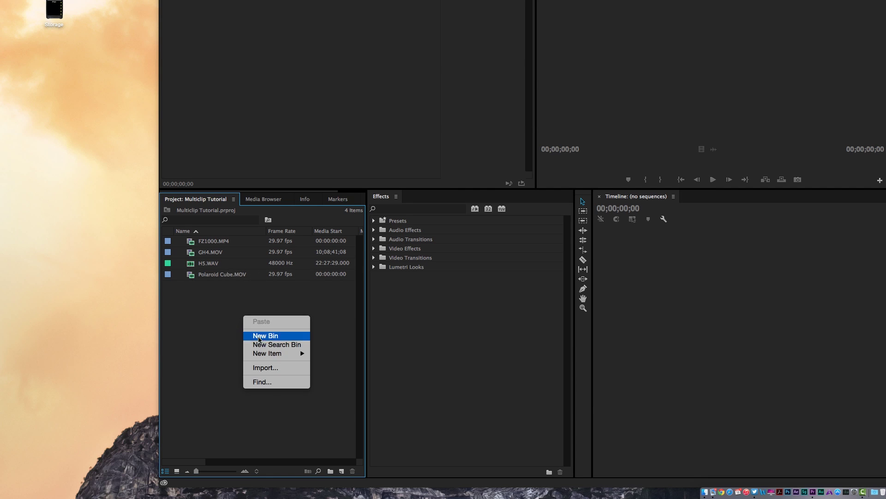
mouse_move(276, 355)
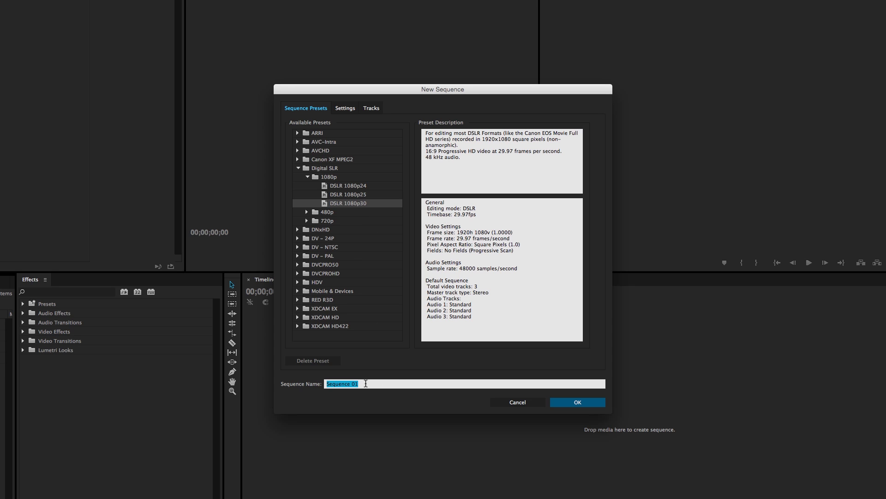
text(Multiclip)
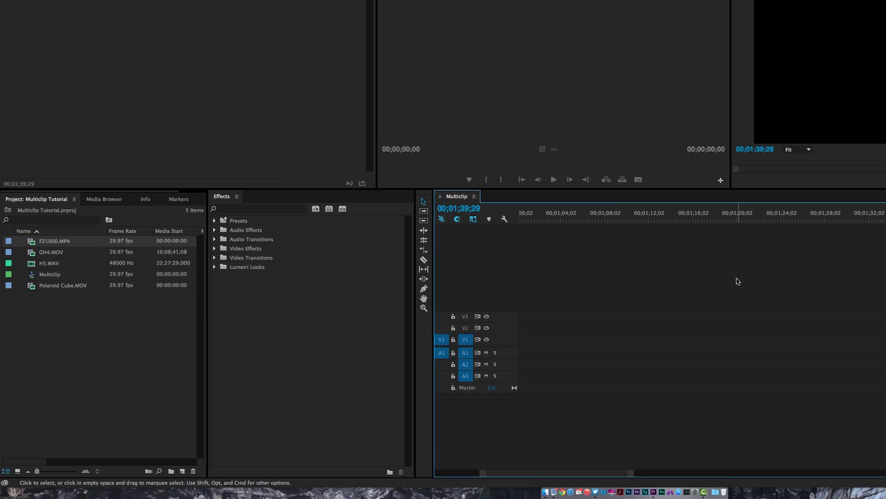
Step: Place FZ1000.MP4 on V1, keeping the existing sequence settings, and GH4.MOV on V2 with a slightly earlier start
drag(54, 241, 621, 345)
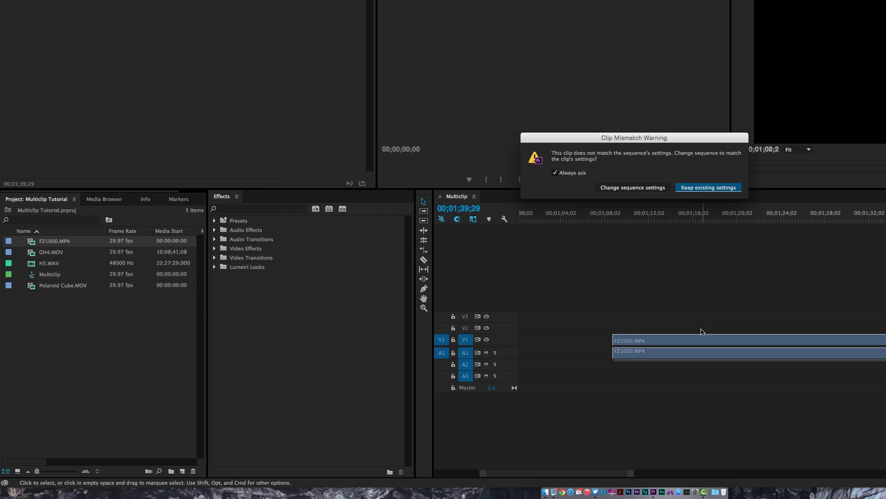
key(Return)
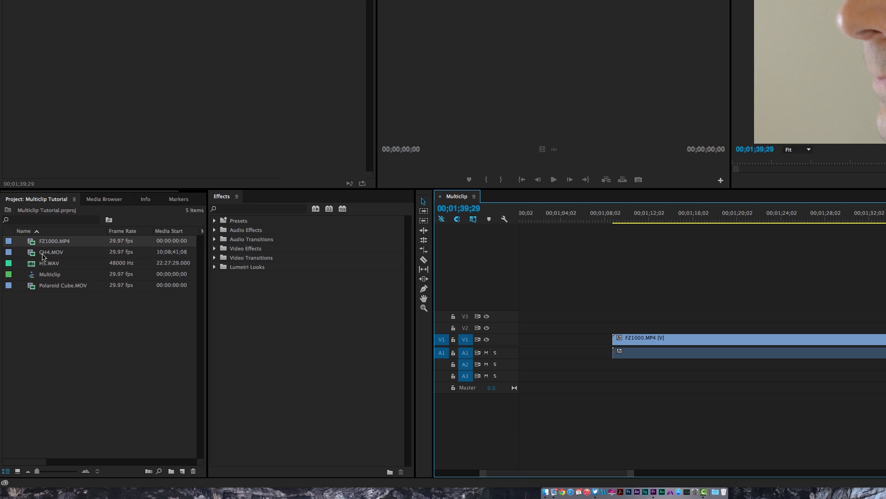
click(67, 333)
drag(47, 253, 593, 339)
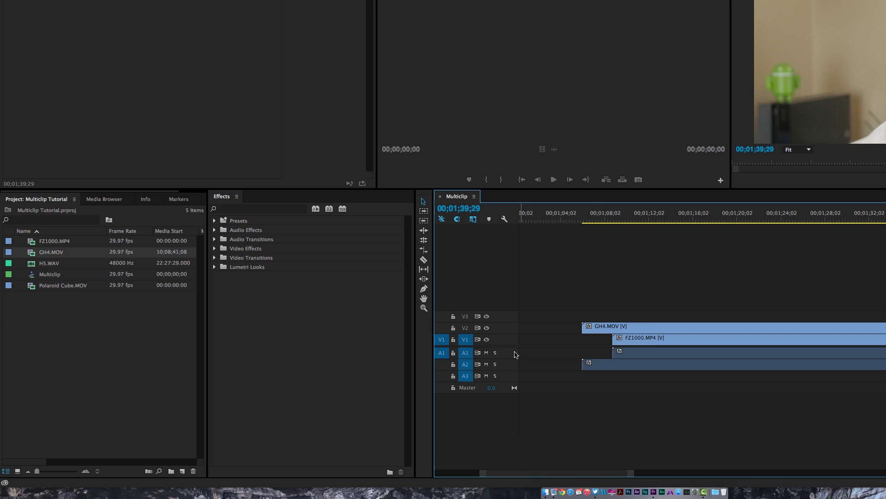
Step: Expand audio tracks A1 and A2 and synchronize the FZ1000 and GH4 clips by audio on track channel 1
double_click(516, 354)
double_click(512, 379)
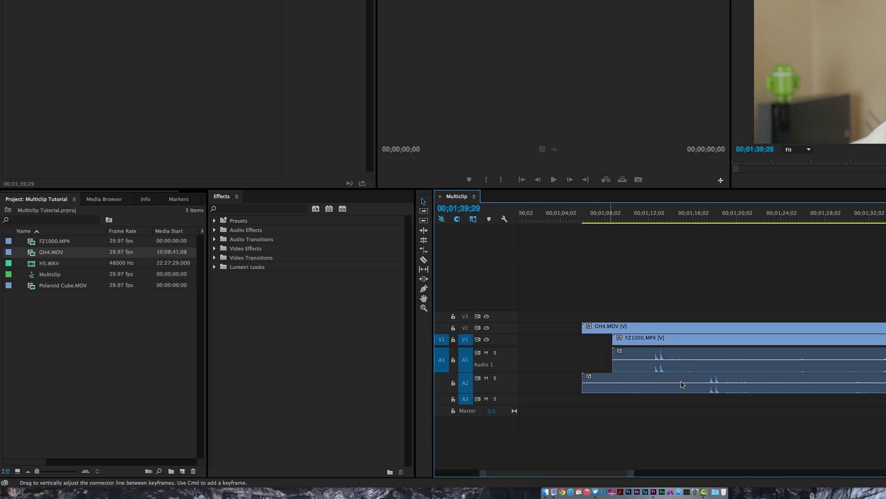
drag(681, 296, 724, 394)
right_click(730, 341)
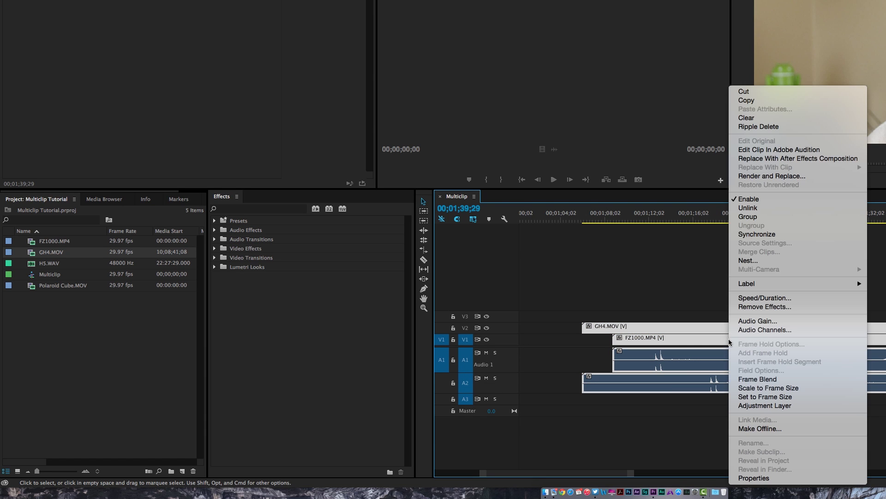
click(758, 234)
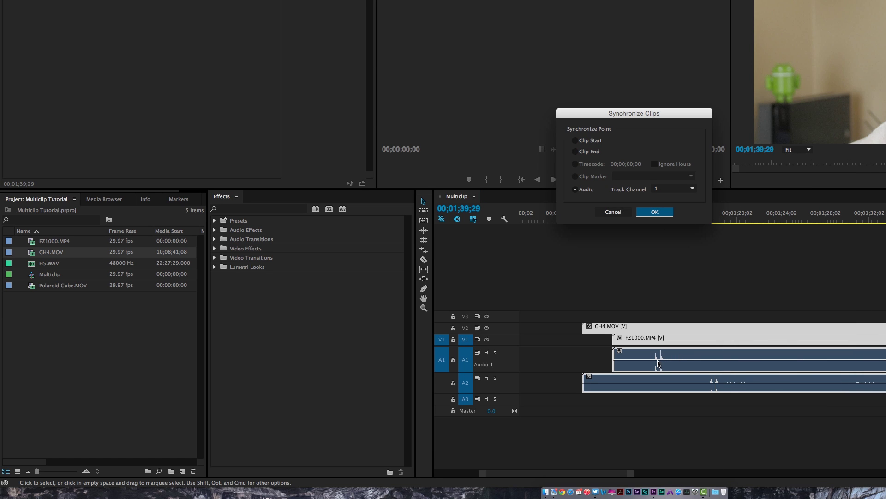
click(659, 213)
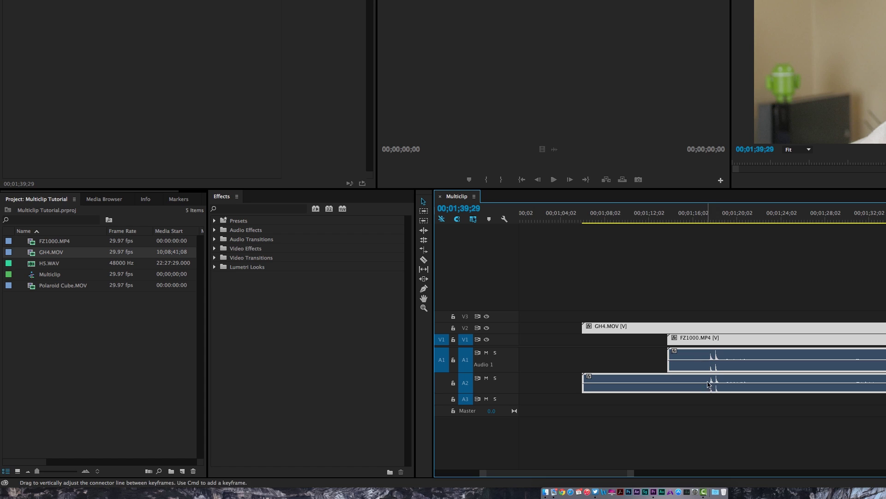
Step: Play the synchronized clips from about 00;01;30;24 and toggle V2's output off and on to compare both camera angles
click(857, 218)
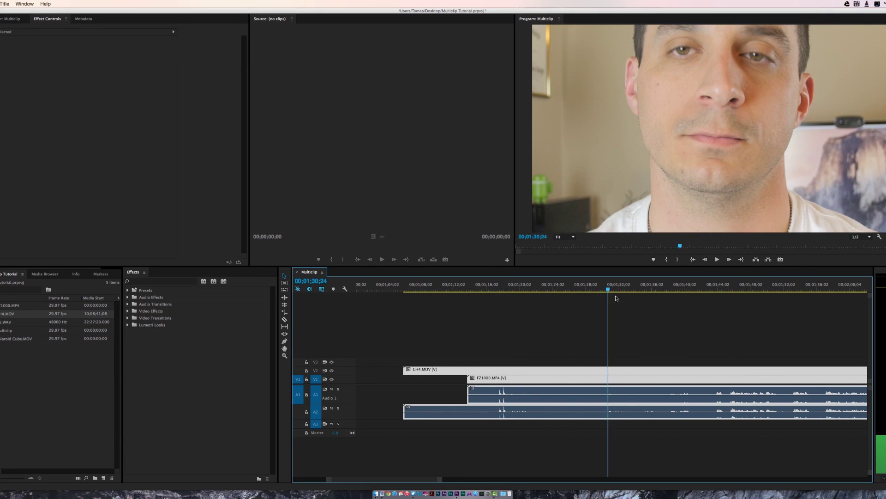
key(space)
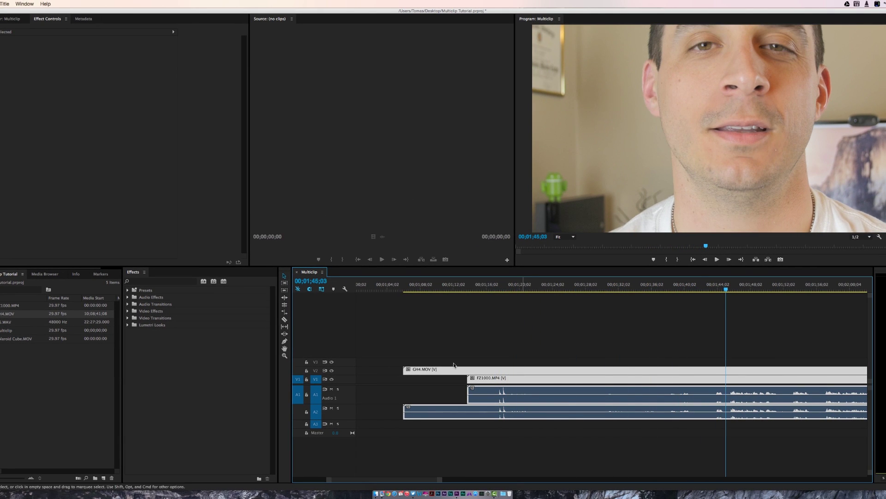
click(332, 371)
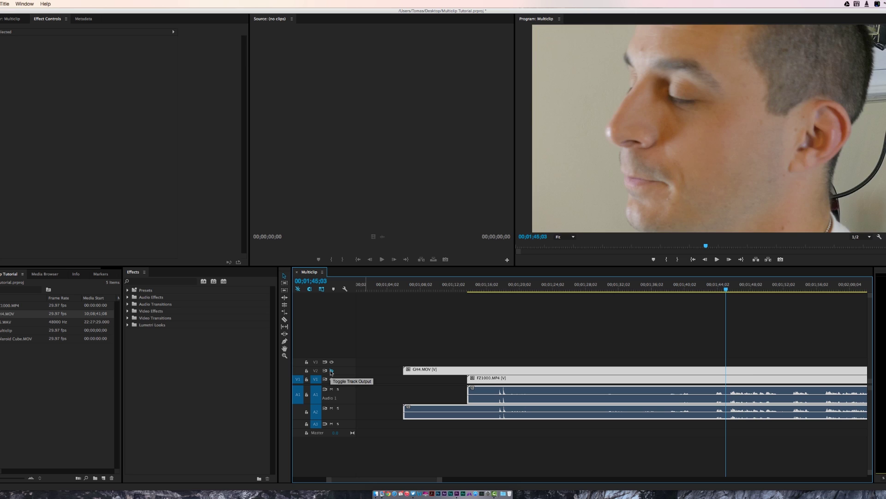
click(331, 371)
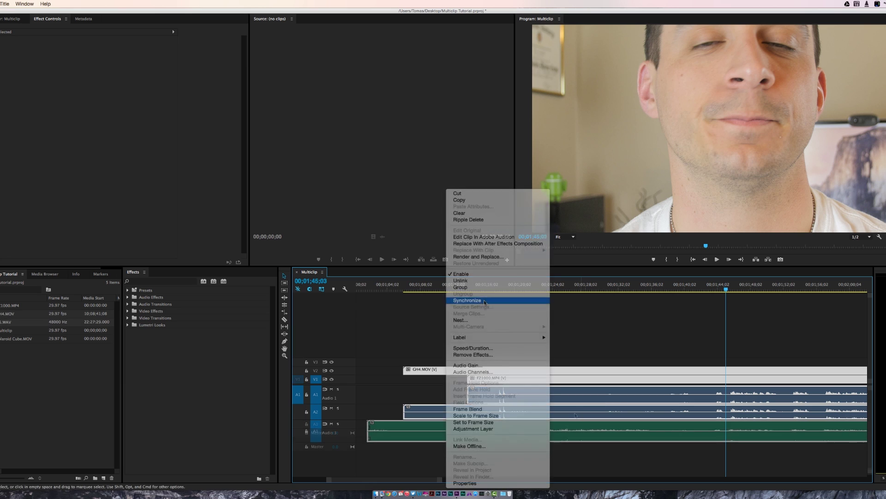
Step: Synchronize the H5.WAV recording on A3 with the GH4 and FZ1000 clips by audio
click(455, 296)
click(457, 283)
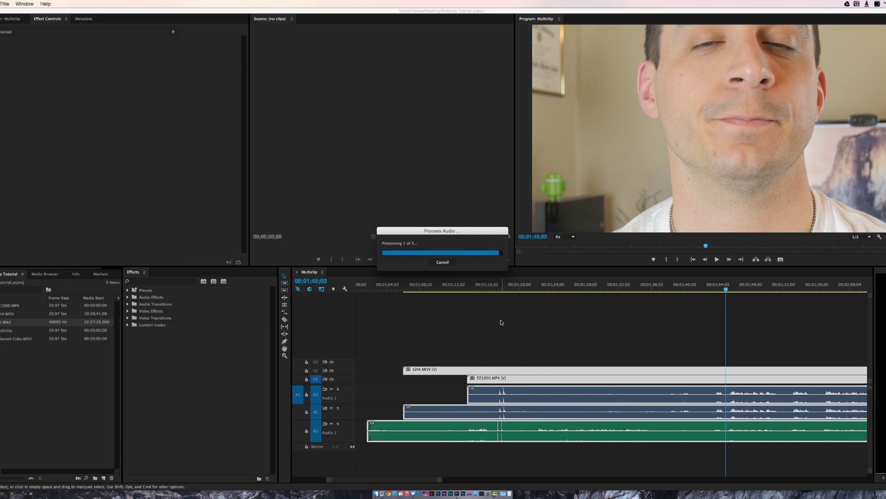
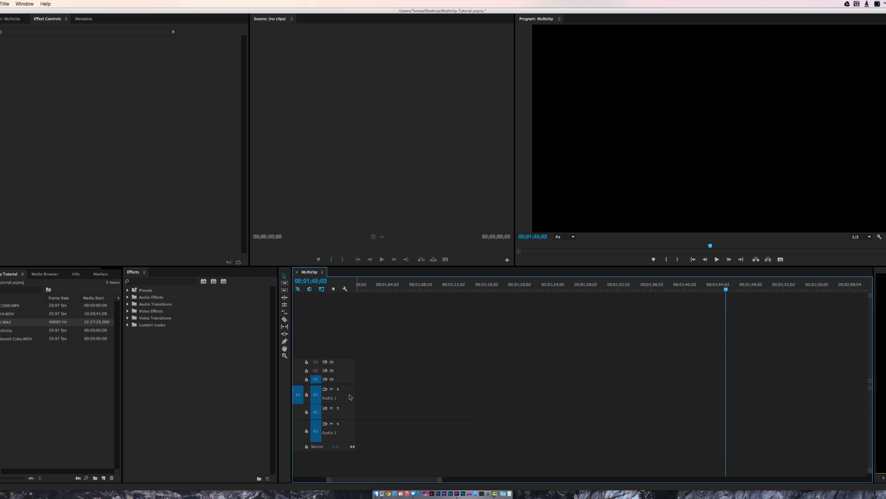
Step: Collapse the expanded audio tracks in the Multiclip timeline
double_click(350, 398)
double_click(350, 409)
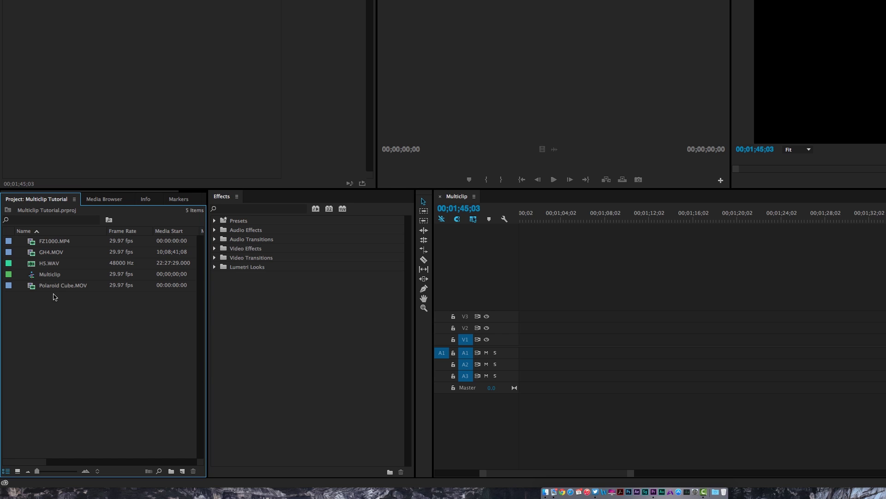
drag(52, 288, 51, 253)
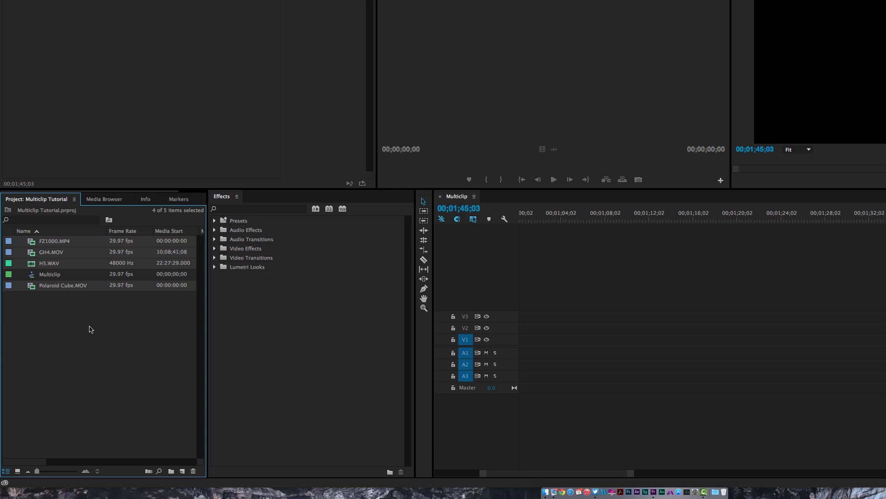
click(91, 331)
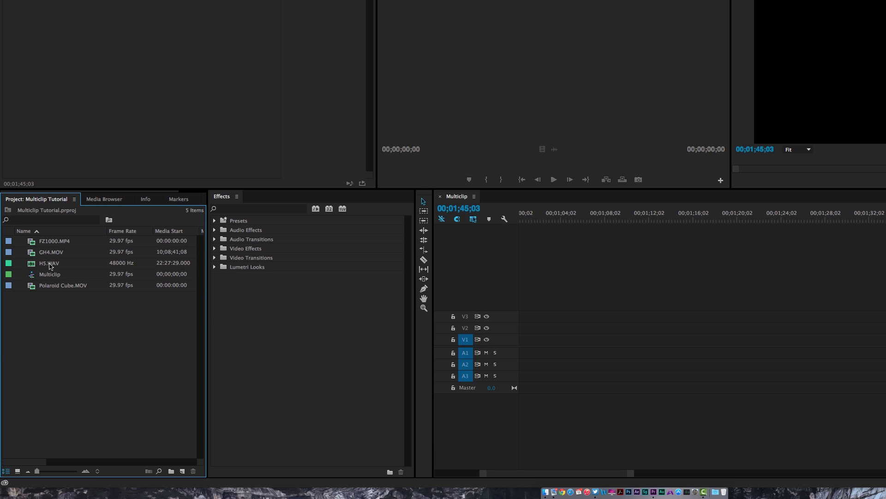
Step: Place H5.WAV on audio track A1 and expand the track to show its waveform
drag(49, 266, 560, 365)
double_click(510, 356)
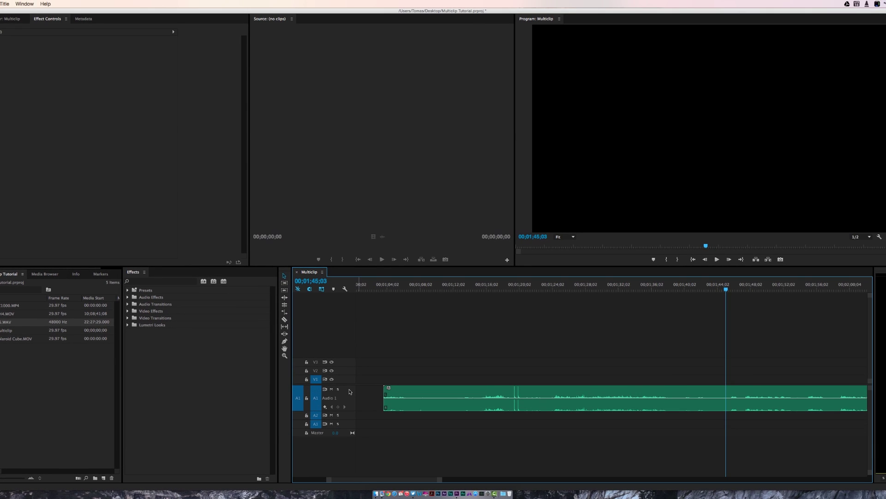
Step: Check the audio spikes in H5.WAV at about 00;01;20;01 and delete the clip from track A1
mouse_move(511, 291)
mouse_down()
mouse_move(526, 292)
mouse_move(513, 302)
mouse_up()
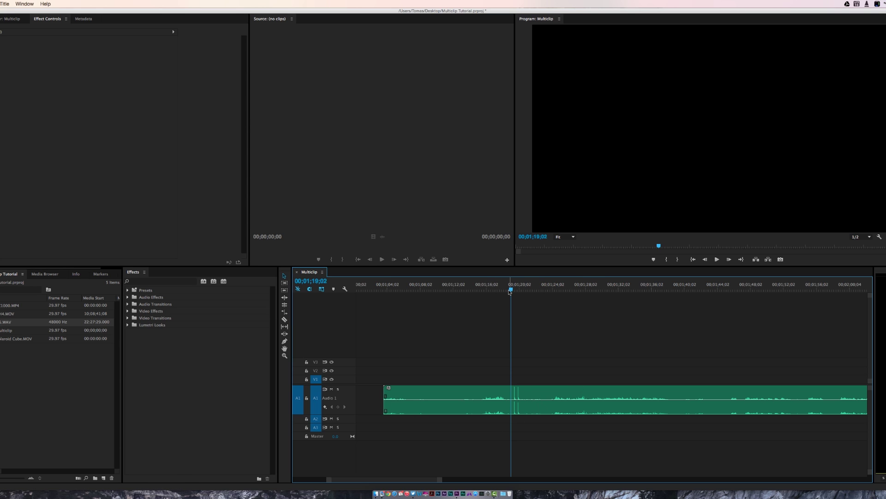
drag(511, 291, 519, 295)
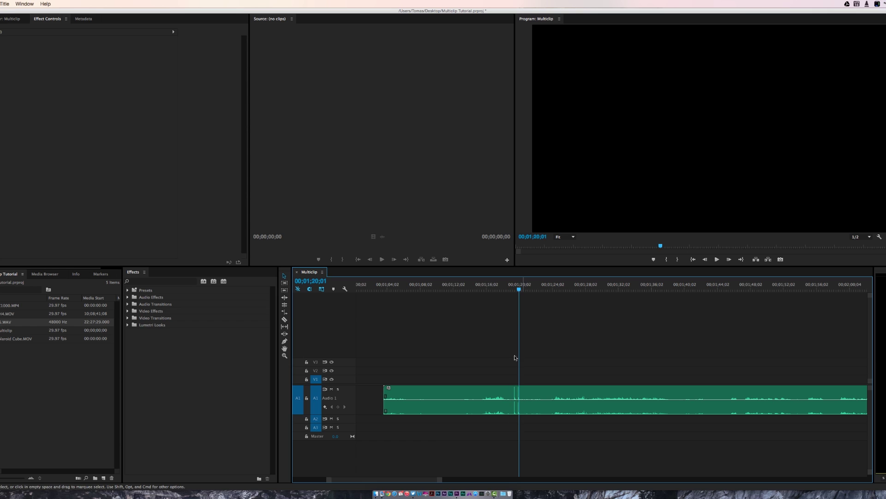
click(454, 395)
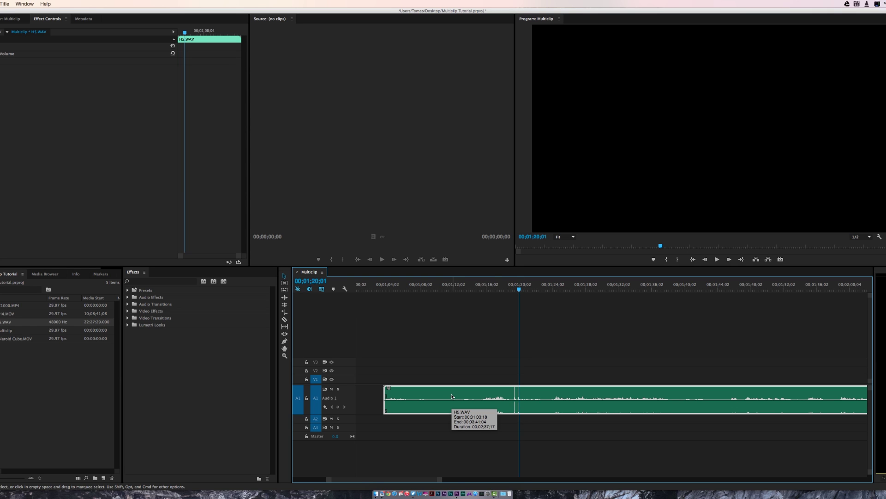
key(Delete)
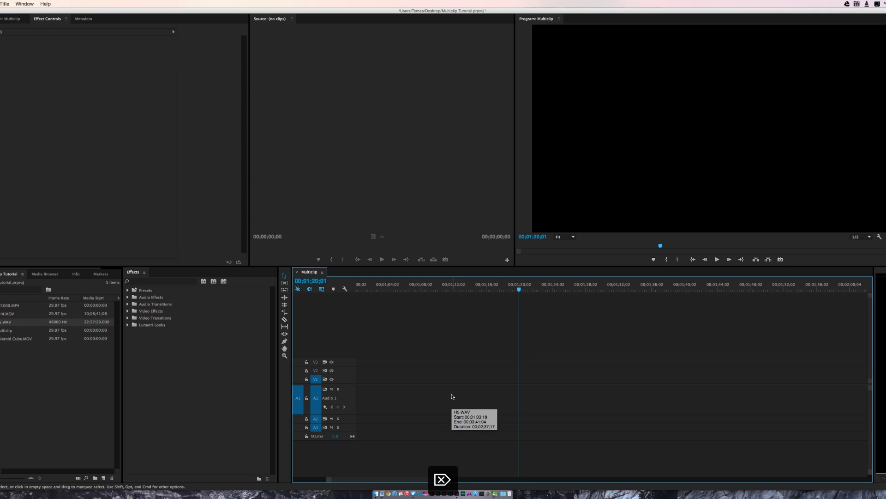
Step: Place Polaroid Cube.MOV on tracks V1 and A1 of the Multiclip timeline
click(13, 341)
drag(13, 341, 506, 396)
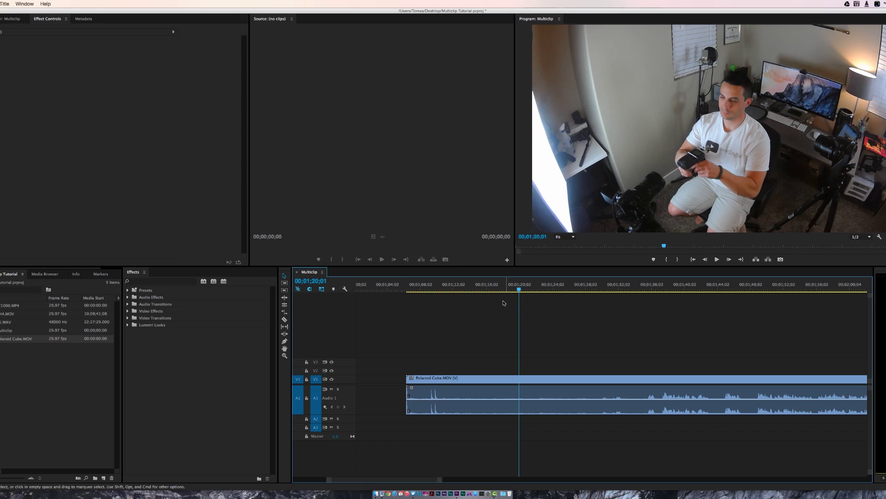
Step: Play Polaroid Cube.MOV from about 00;01;09;00 across its opening audio spikes and delete the clip from the timeline
click(428, 286)
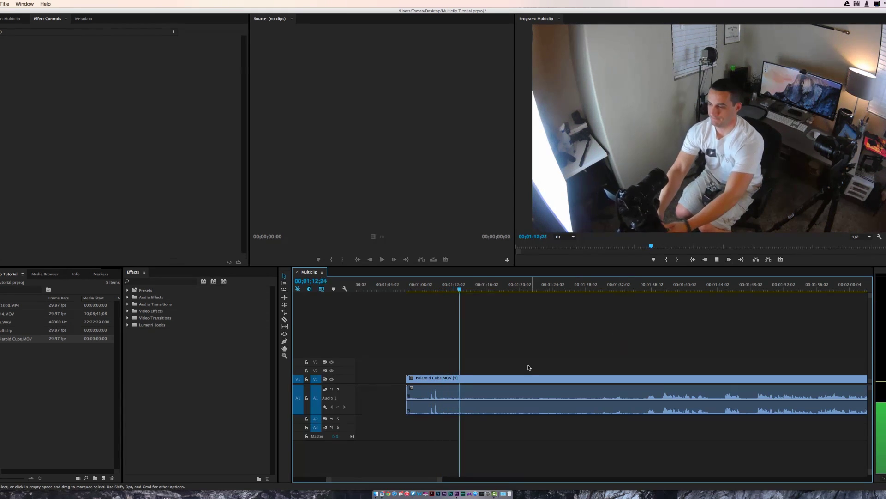
key(minus)
key(minus)
click(470, 289)
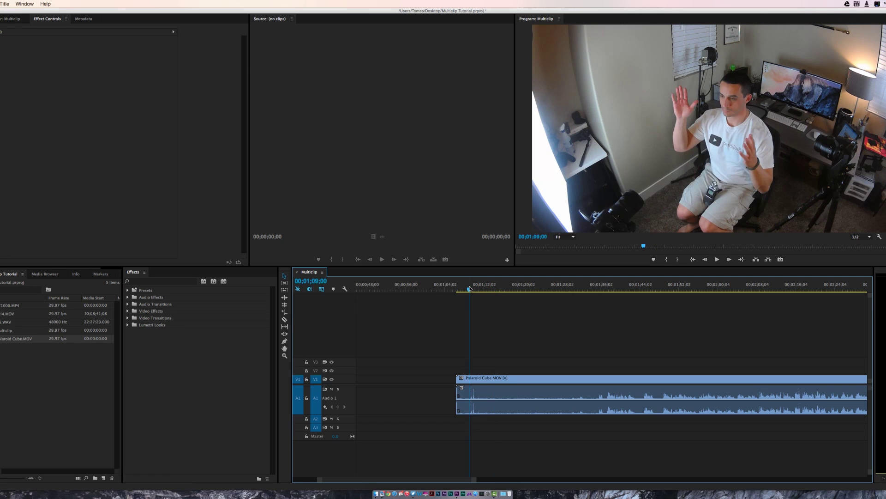
key(space)
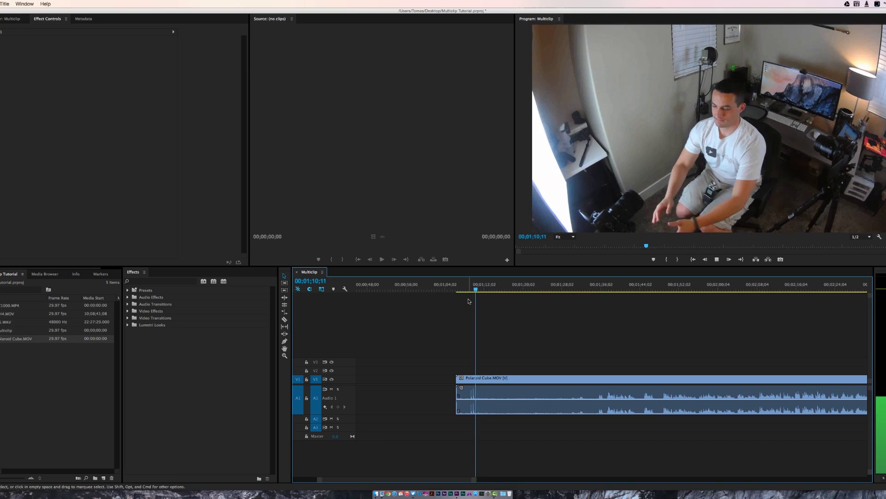
key(space)
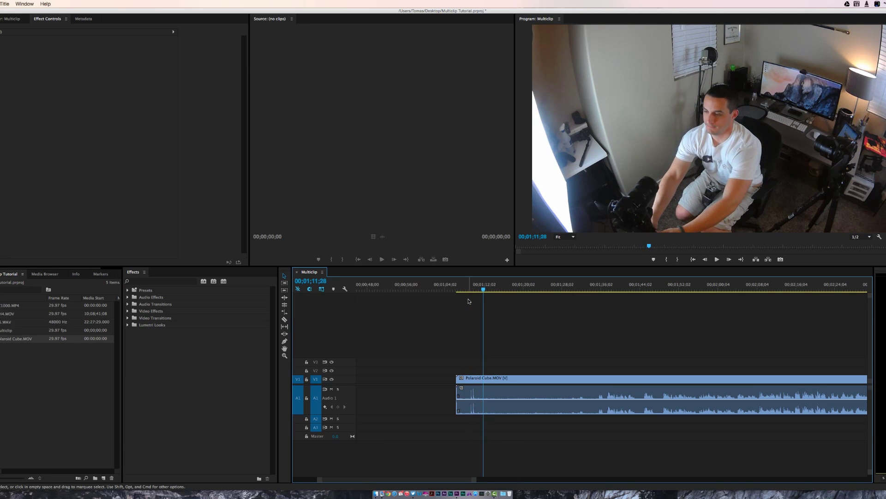
click(508, 378)
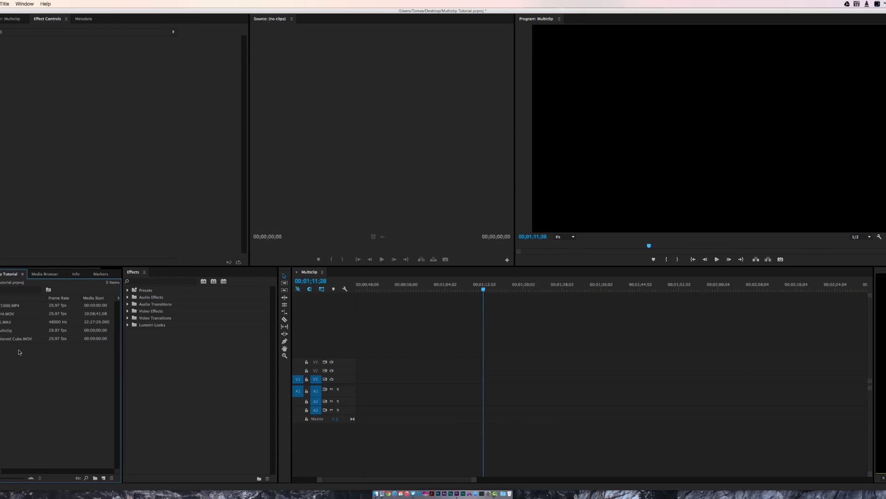
Step: Select FZ1000.MP4, GH4.MOV, H5.WAV and Polaroid Cube.MOV in the project and start creating a multi-camera source sequence from them
click(3, 339)
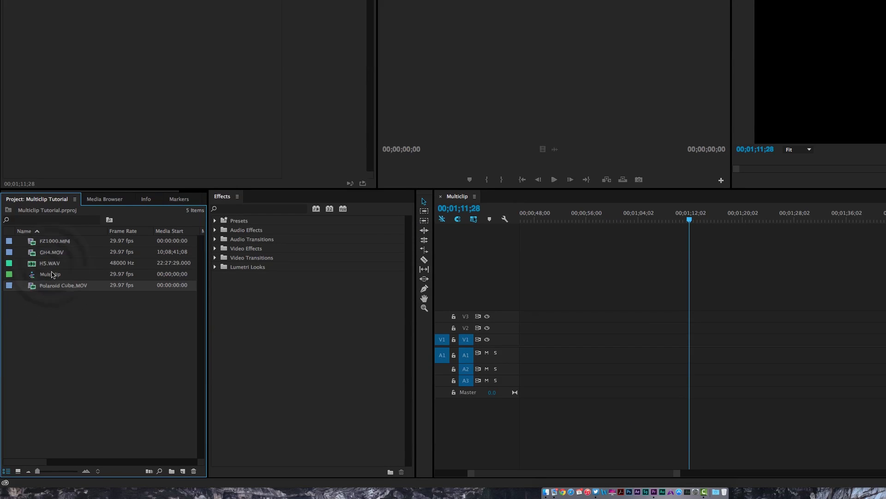
click(58, 358)
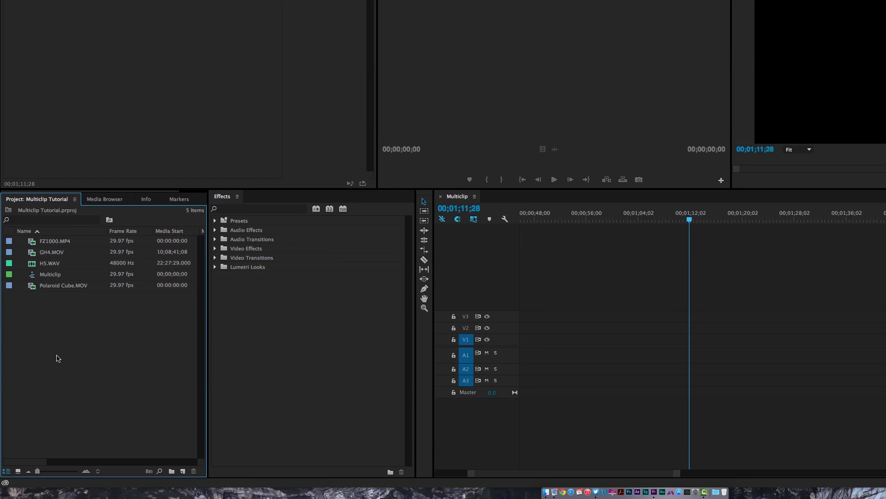
click(58, 289)
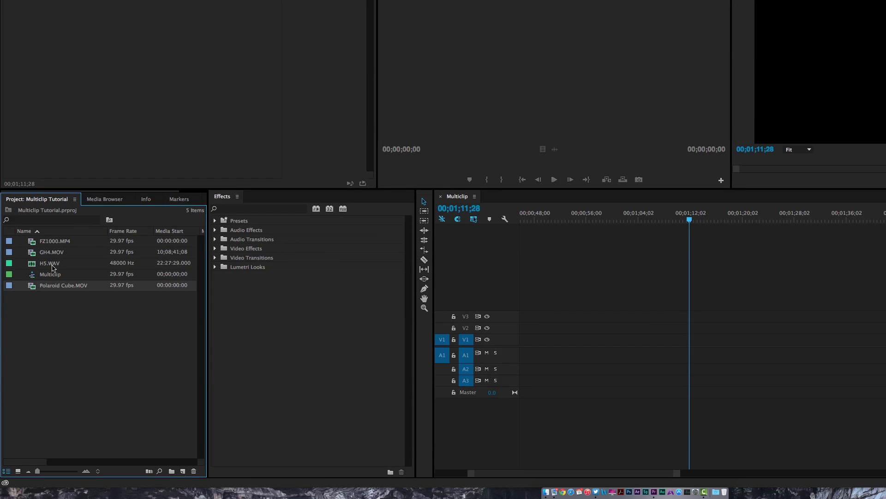
super+click(52, 267)
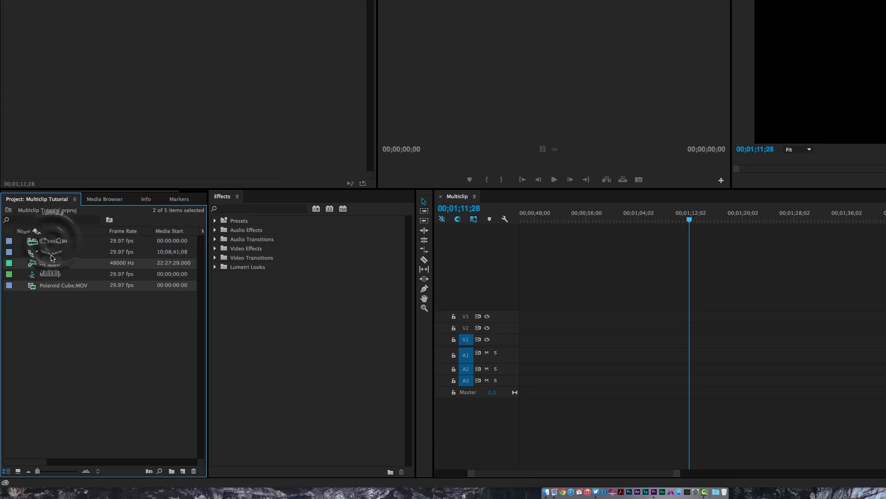
super+click(53, 241)
super+click(56, 252)
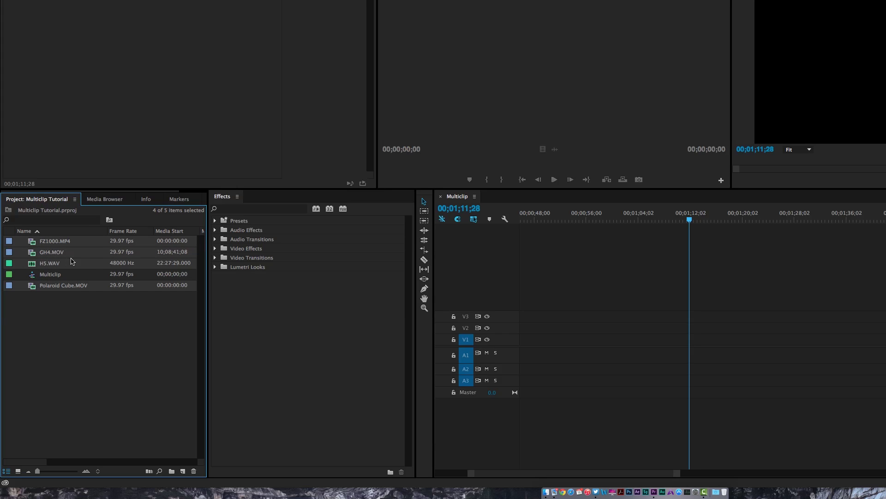
click(52, 243)
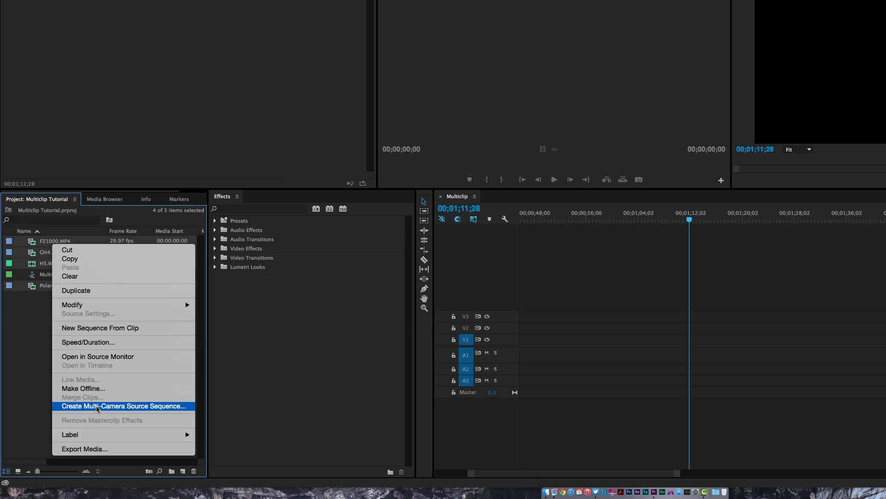
click(146, 408)
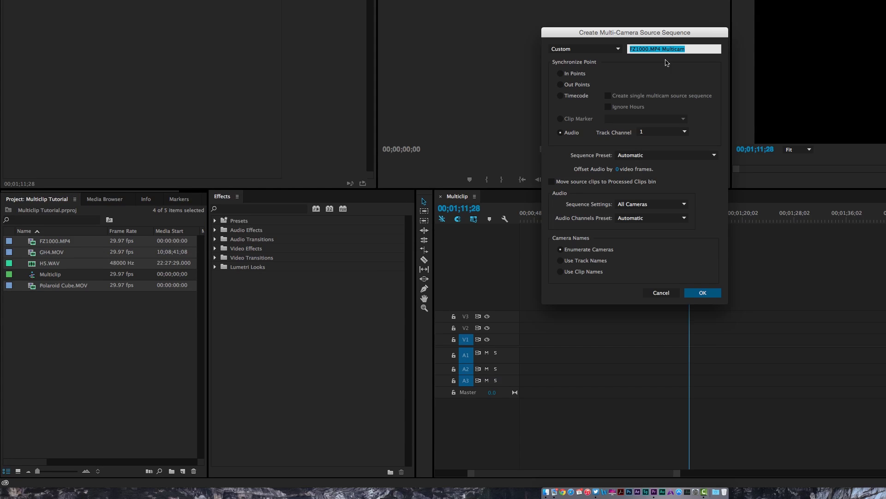
Step: Name the multi-camera source sequence "Multicam Sequence" and create it with audio as the synchronize point
click(691, 50)
triple_click(690, 48)
key(Left)
key(Delete)
key(Delete)
key(Delete)
key(Delete)
key(Delete)
key(Delete)
key(Delete)
key(Delete)
key(Delete)
key(Delete)
key(Delete)
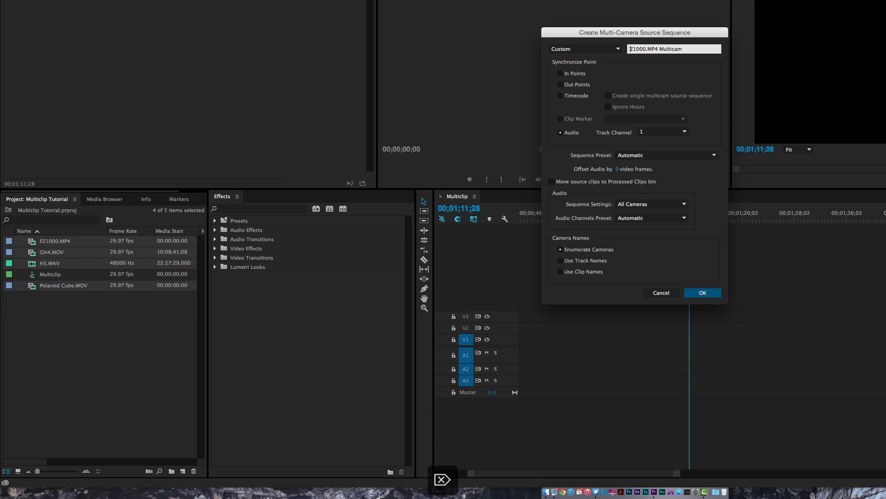
key(Delete)
click(688, 48)
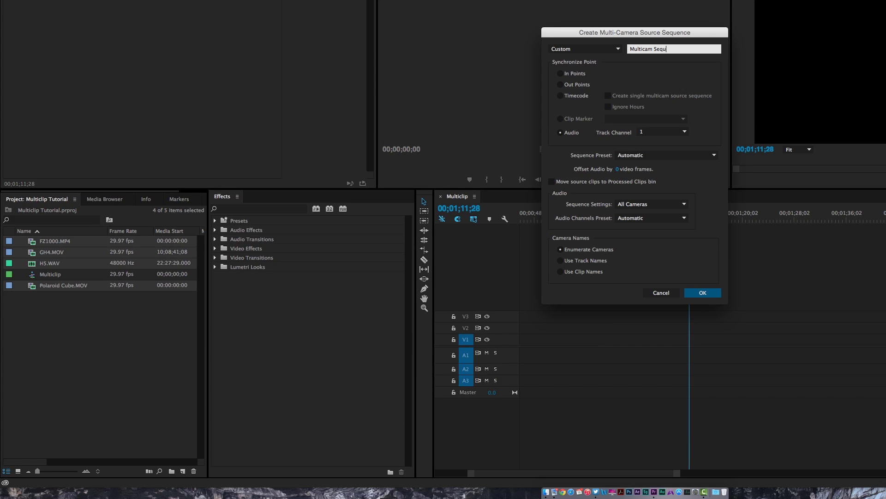
text(Sequence)
key(Return)
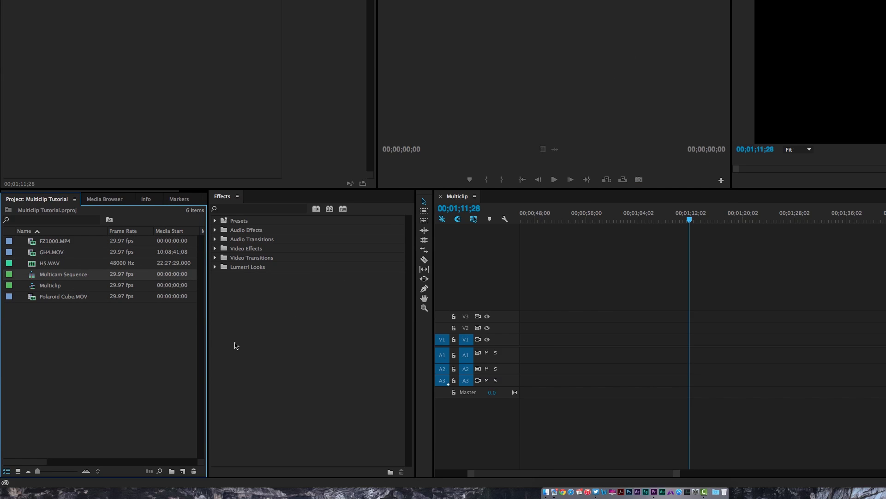
click(52, 277)
click(52, 277)
click(52, 298)
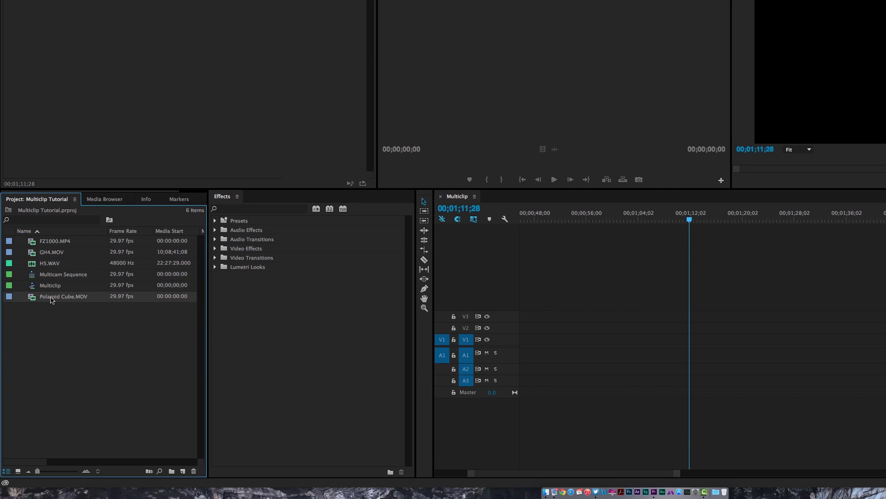
super+click(50, 263)
super+click(51, 253)
super+click(54, 242)
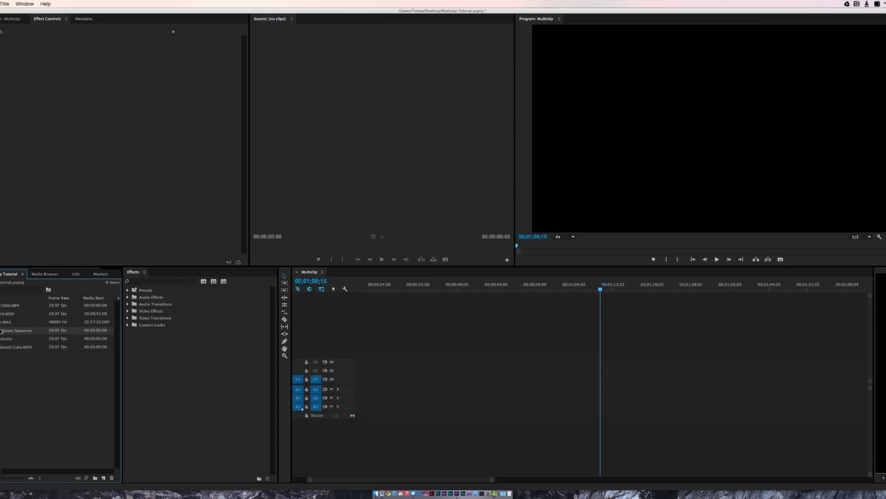
Step: Place Multicam Sequence on V1 of the Multiclip timeline and expand its audio tracks A1 to A4 to show the waveforms
drag(1, 331, 350, 401)
double_click(350, 406)
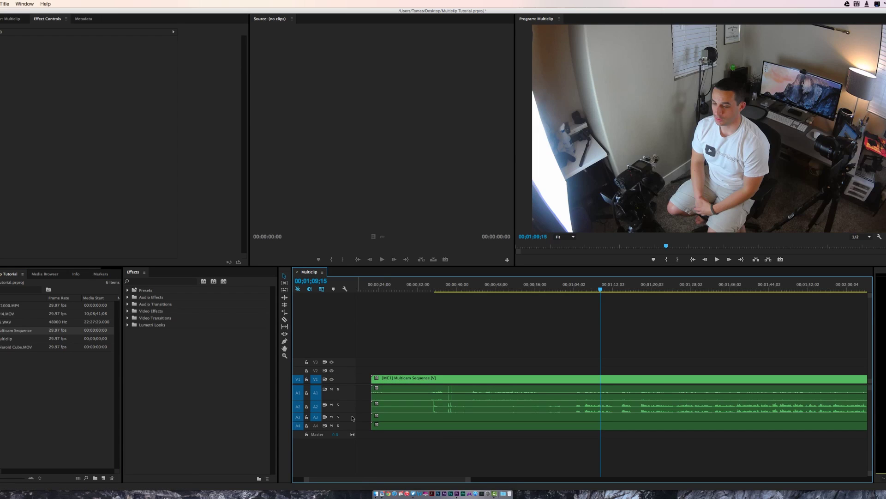
double_click(352, 419)
double_click(350, 429)
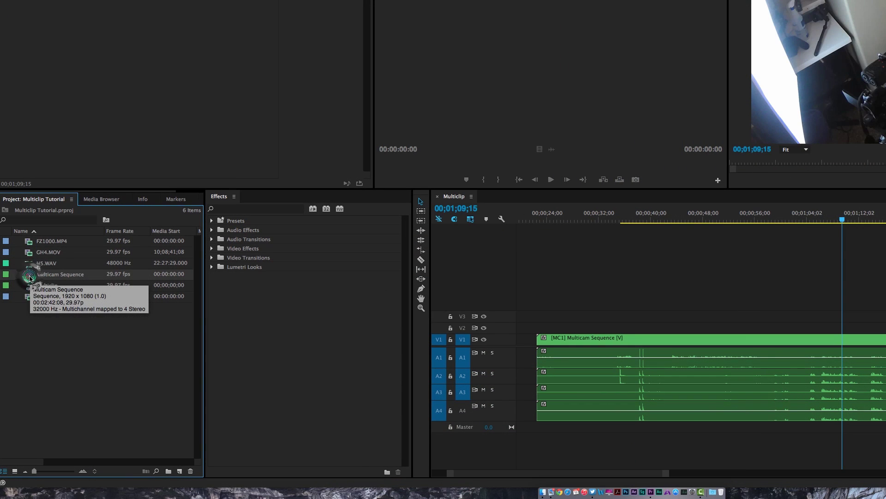
Step: Open Multicam Sequence from the project in its own timeline and deselect all its clips
right_click(29, 277)
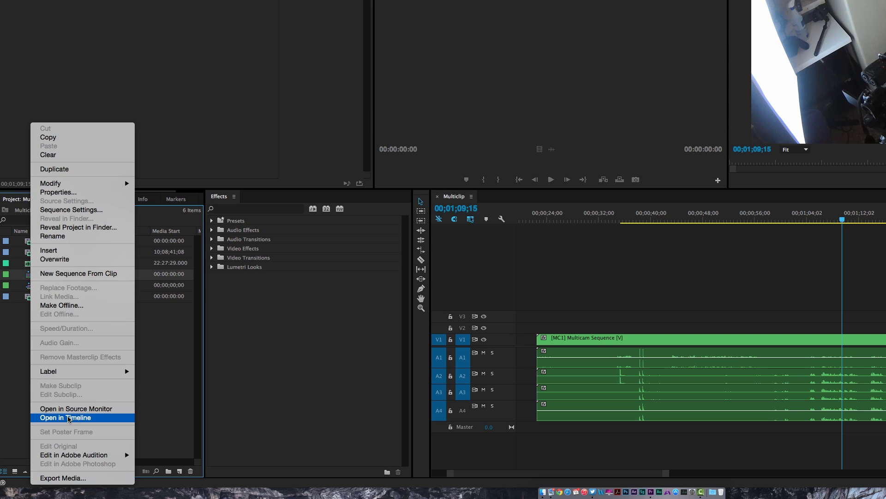
click(59, 418)
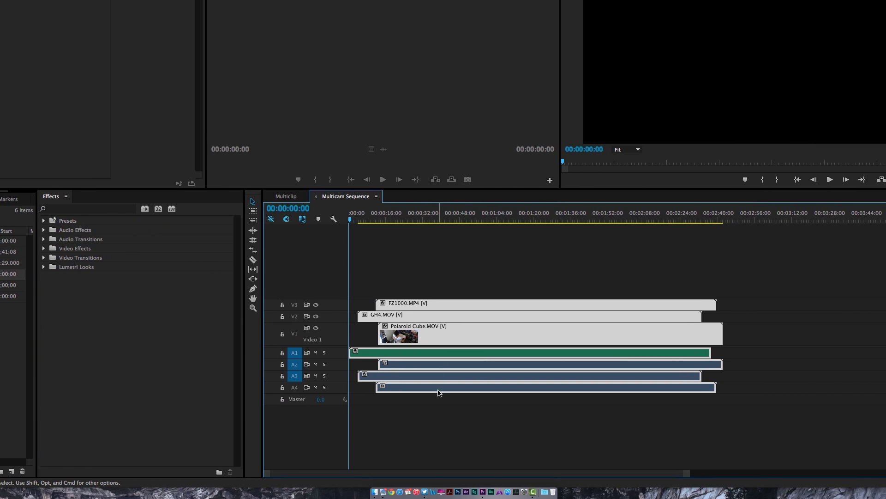
click(453, 400)
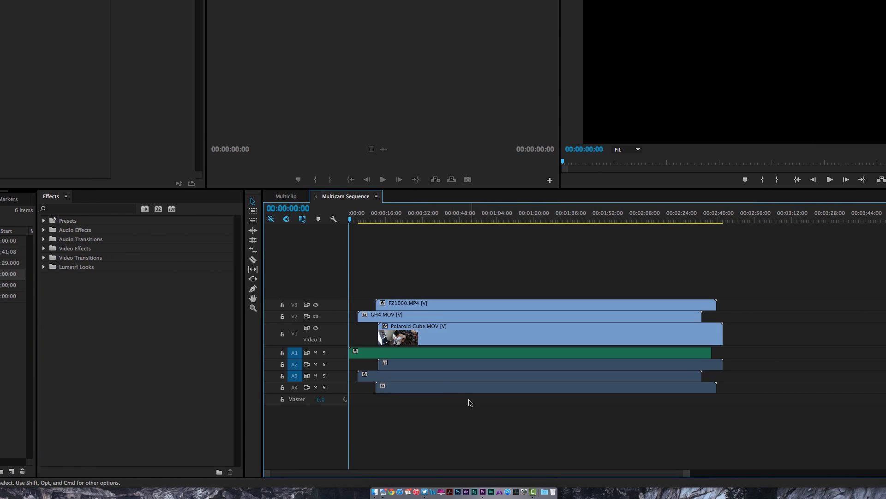
Step: Inspect the linked camera audio on A2 to A4, try deleting the linked Polaroid Cube.MOV clip, and undo the deletion
click(423, 366)
click(424, 378)
click(436, 387)
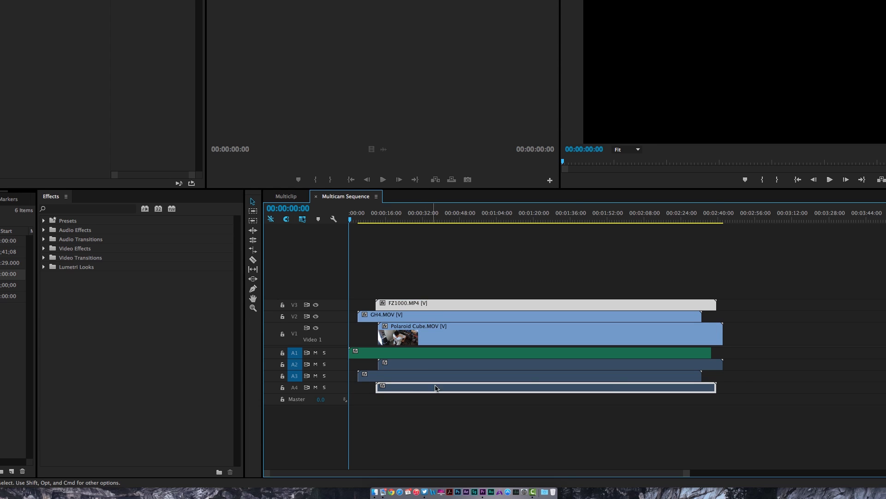
click(751, 386)
click(675, 390)
click(672, 377)
click(672, 368)
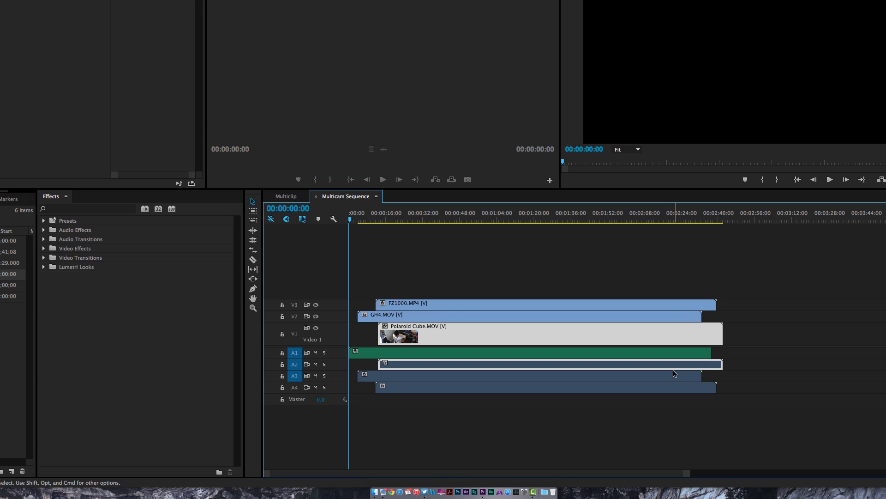
key(Delete)
key(super+z)
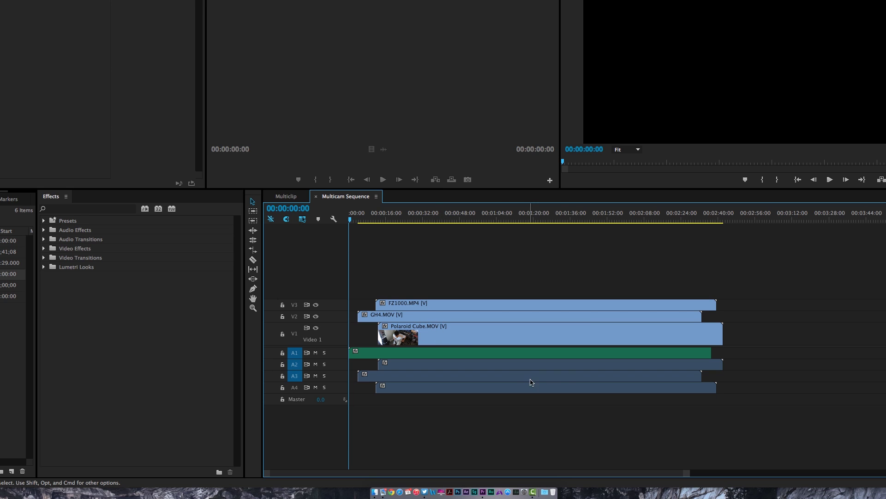
Step: Delete only the audio of FZ1000.MP4, GH4.MOV and Polaroid Cube.MOV from A4, A3 and A2, and return to the Multiclip sequence
click(562, 388)
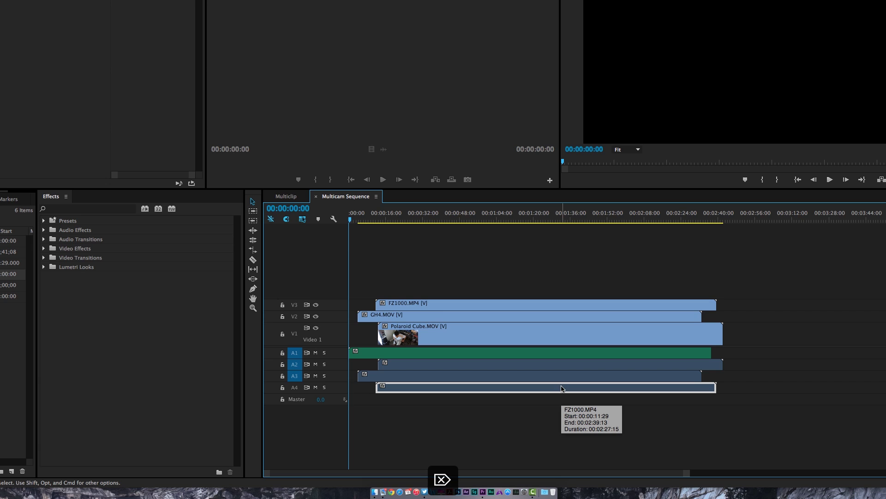
key(Delete)
click(564, 376)
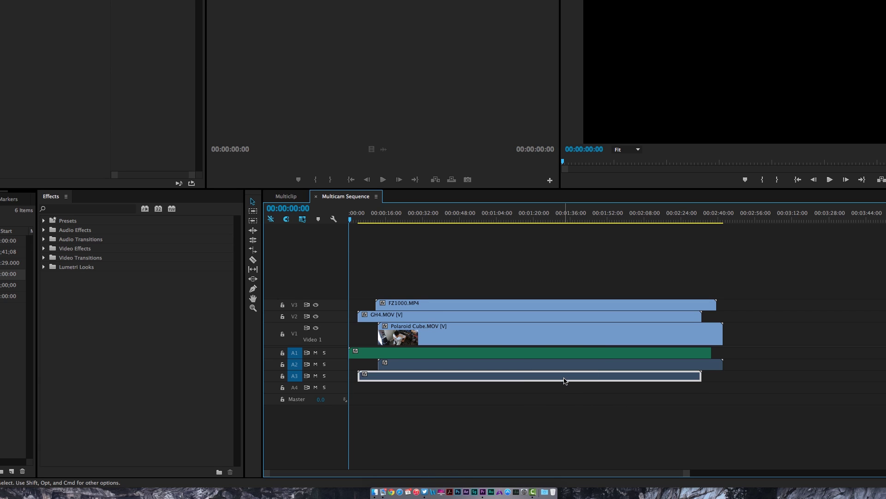
key(Delete)
click(567, 368)
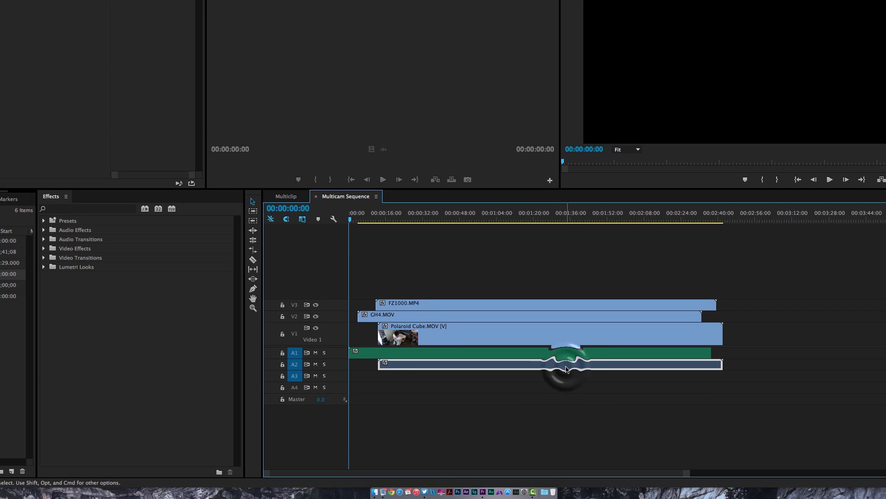
key(Delete)
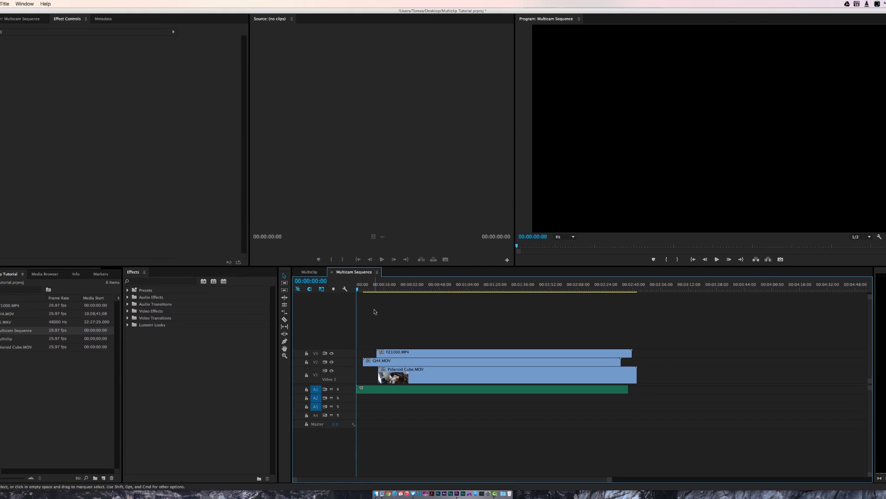
click(309, 272)
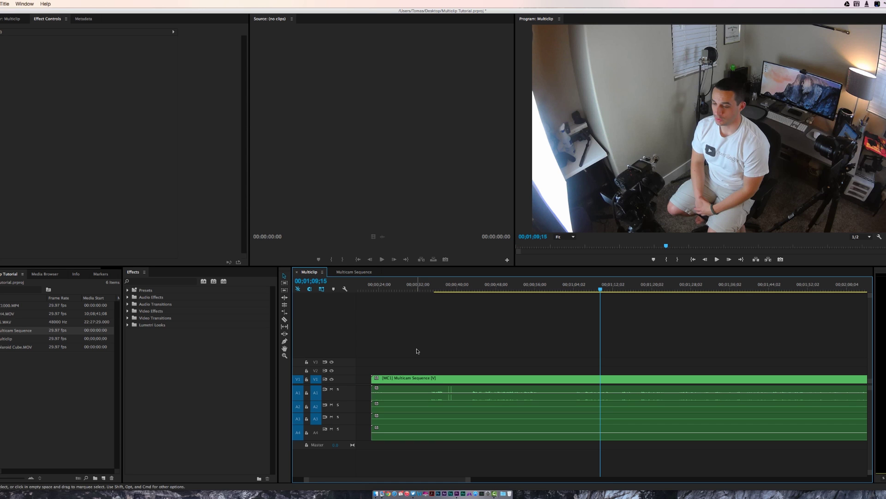
Step: Shift Multicam Sequence slightly on the Multiclip timeline to start at 00;00;24;02 and clear the selection
drag(384, 416, 392, 417)
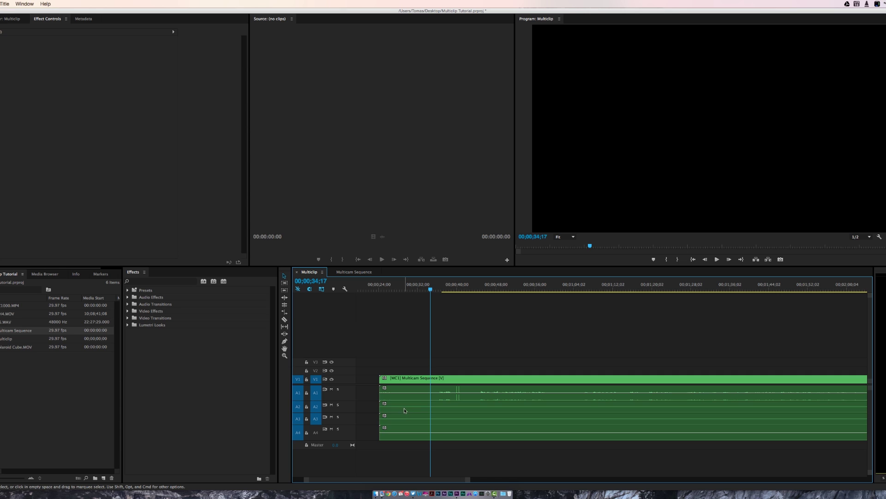
click(403, 416)
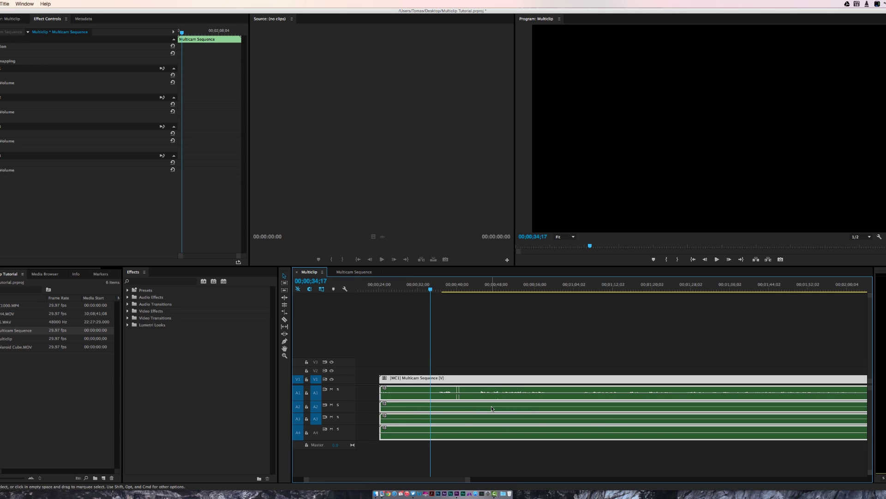
alt+scroll(492, 408, up, 3)
alt+scroll(539, 416, down, 4)
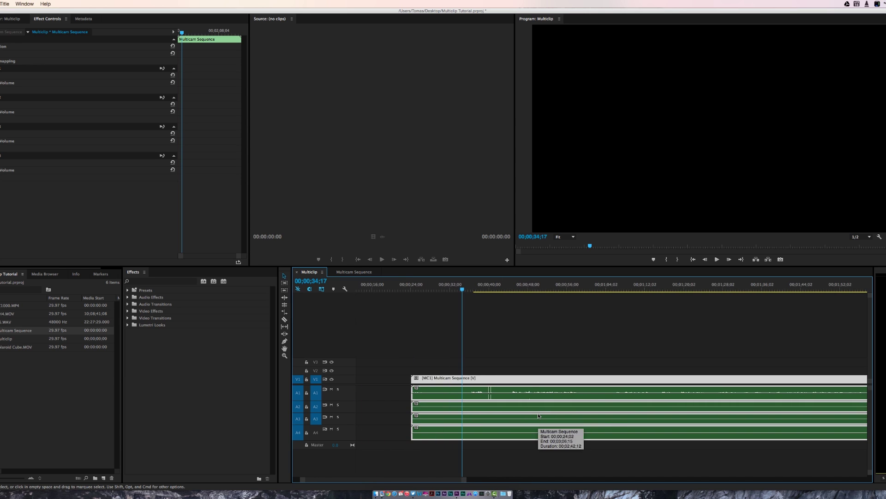
click(387, 412)
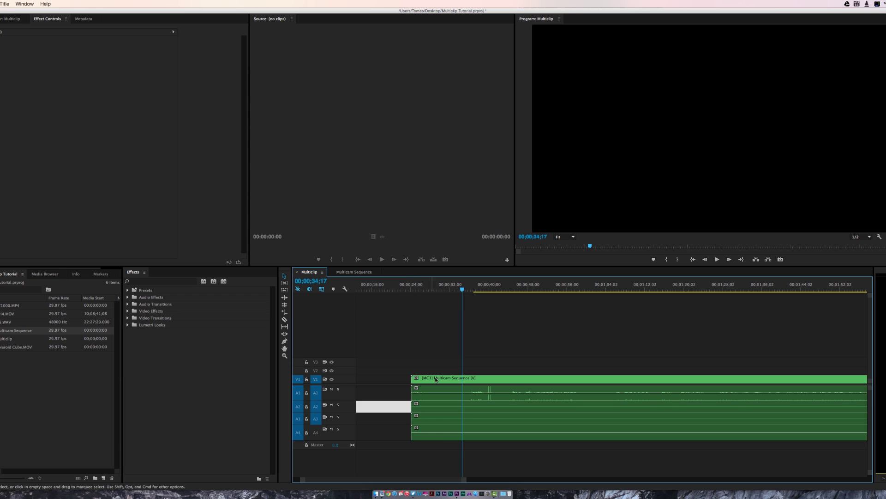
Step: Delete only the Multicam Sequence audio on A4, A3 and A2 of the Multiclip timeline, keeping the video and the A1 audio
click(447, 430)
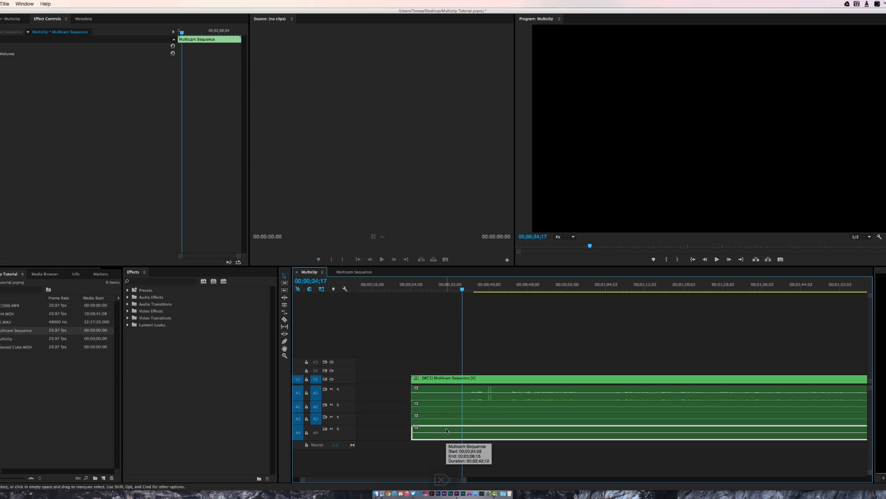
key(Delete)
click(445, 418)
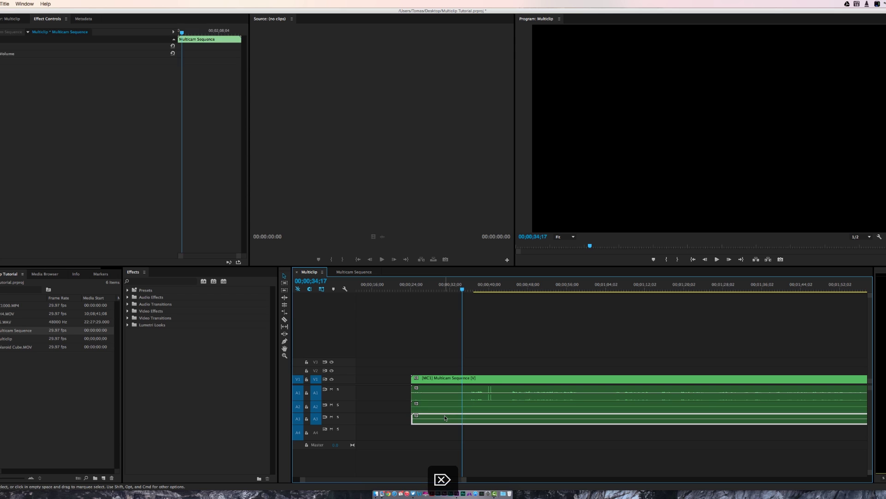
key(Delete)
scroll(446, 418, left, 1)
click(457, 405)
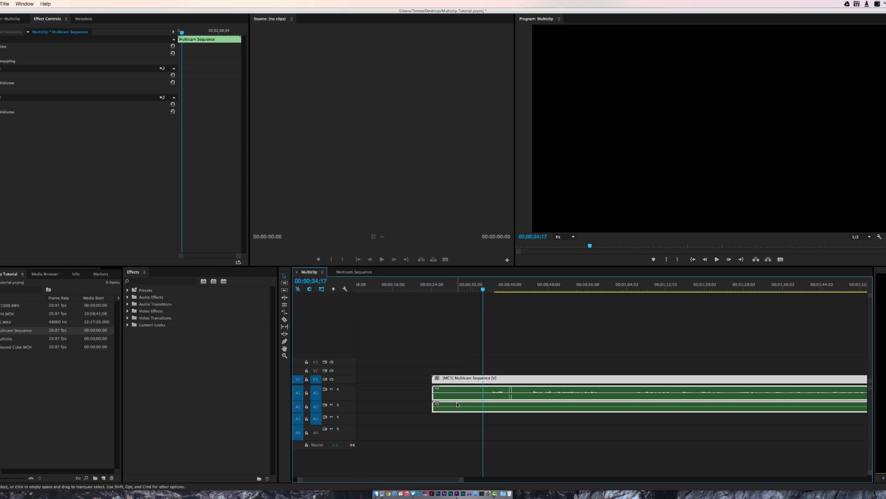
click(386, 418)
alt+click(456, 406)
key(Delete)
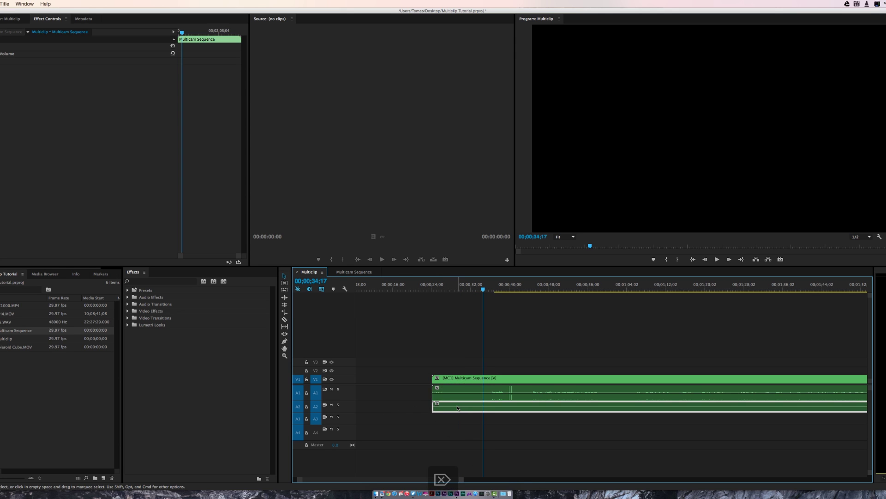
scroll(399, 388, down, 5)
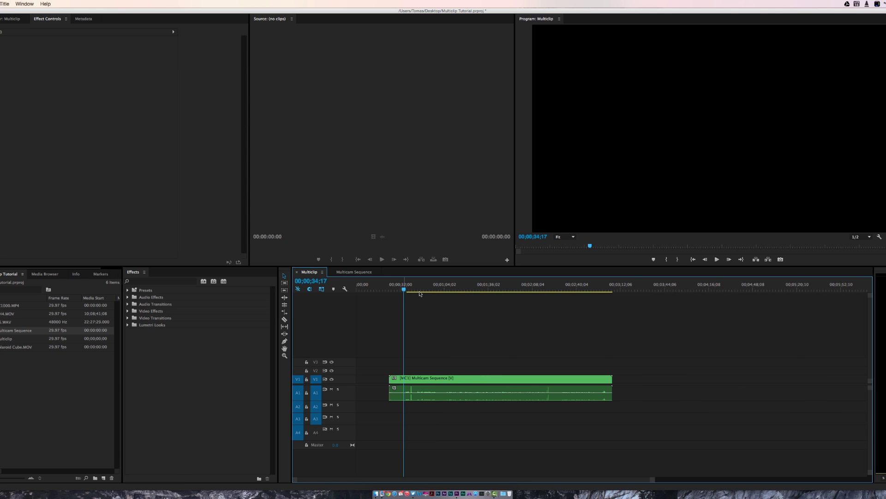
Step: Set the Program monitor's display mode to Multi-Camera and move the playhead to 00;01;10;21 to preview all angles
drag(406, 291, 467, 293)
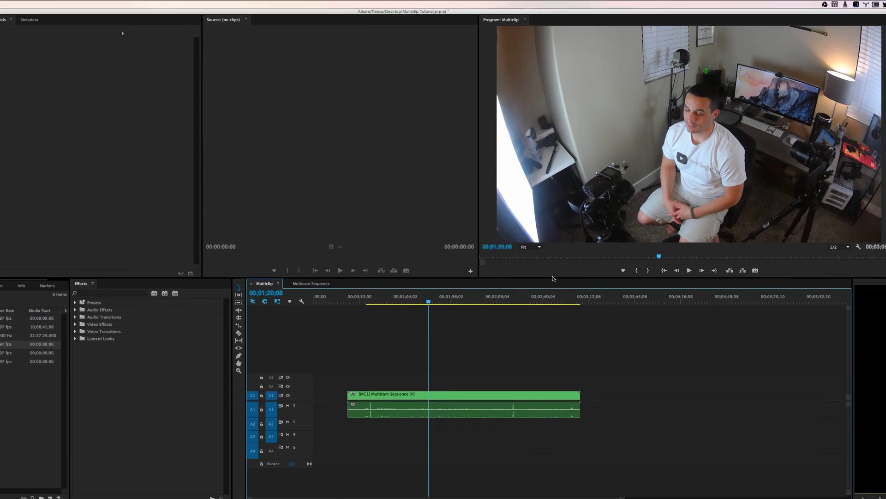
drag(405, 309, 372, 309)
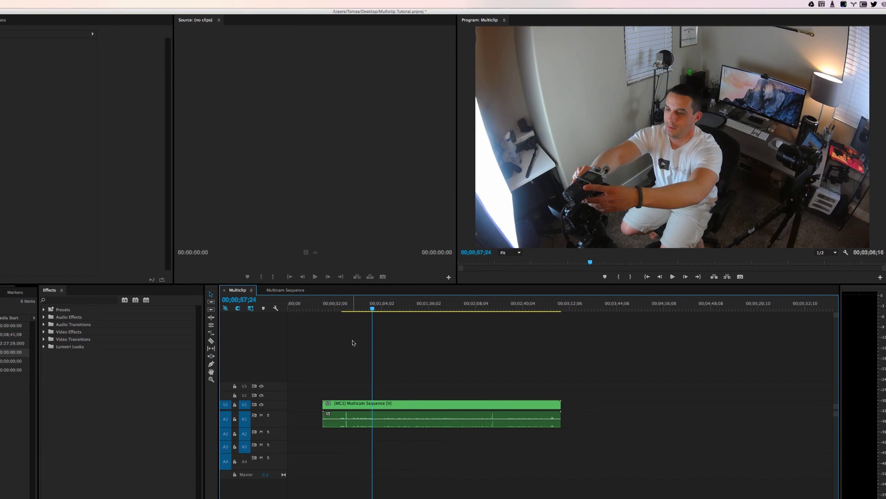
key(Left)
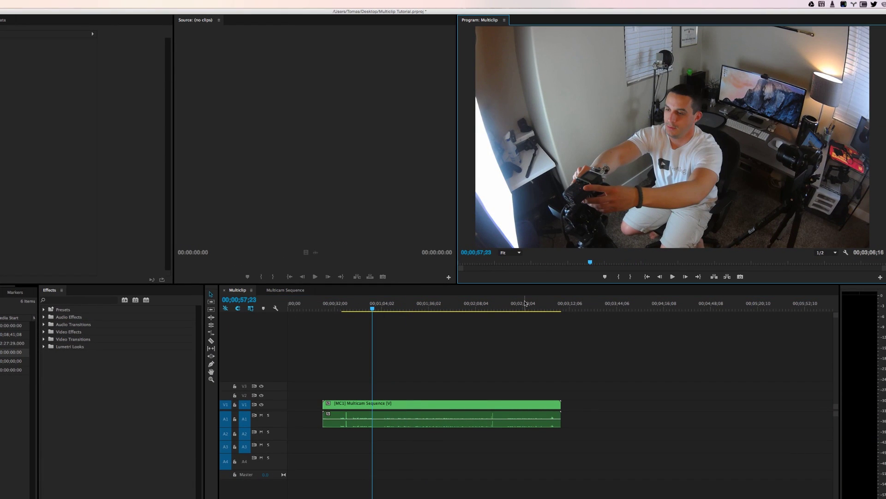
right_click(545, 233)
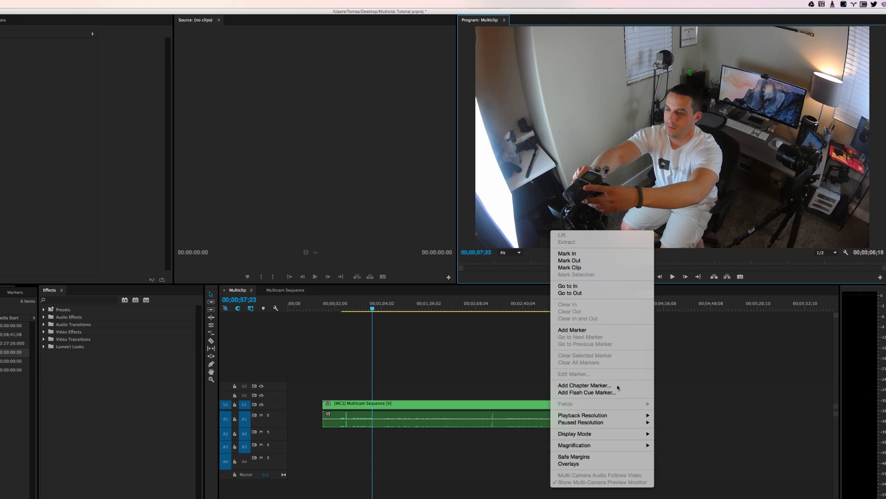
mouse_move(586, 436)
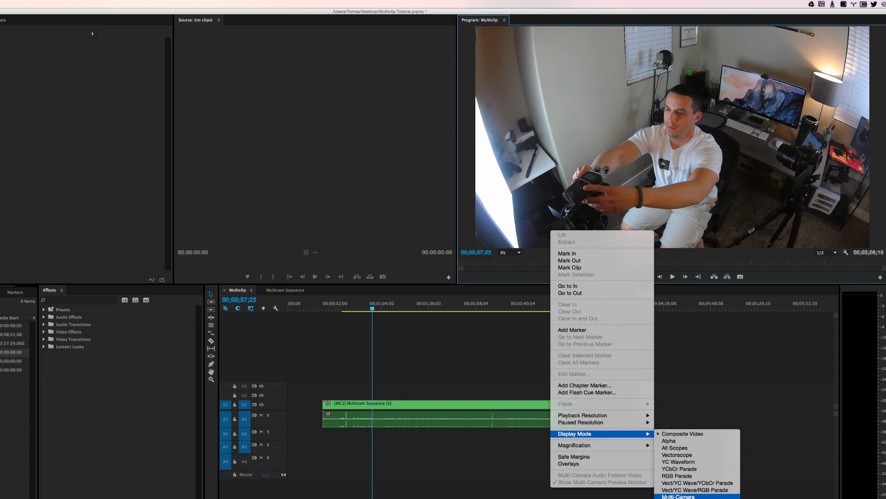
click(669, 497)
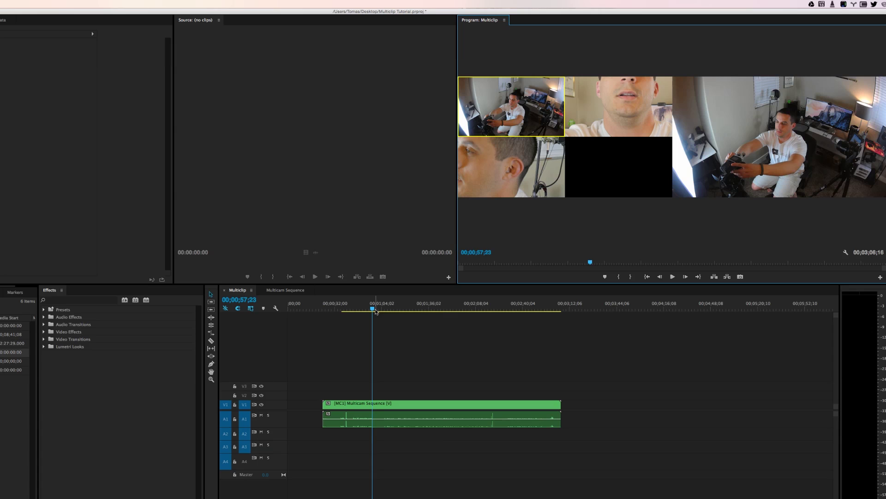
drag(376, 311, 391, 310)
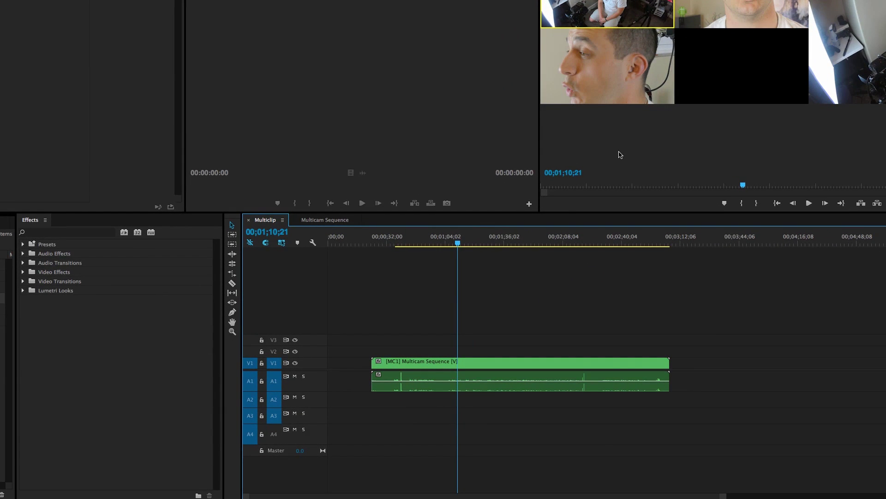
Step: Open the Multicam Sequence timeline and set the scale of FZ1000.MP4 on V3 to 50
click(313, 221)
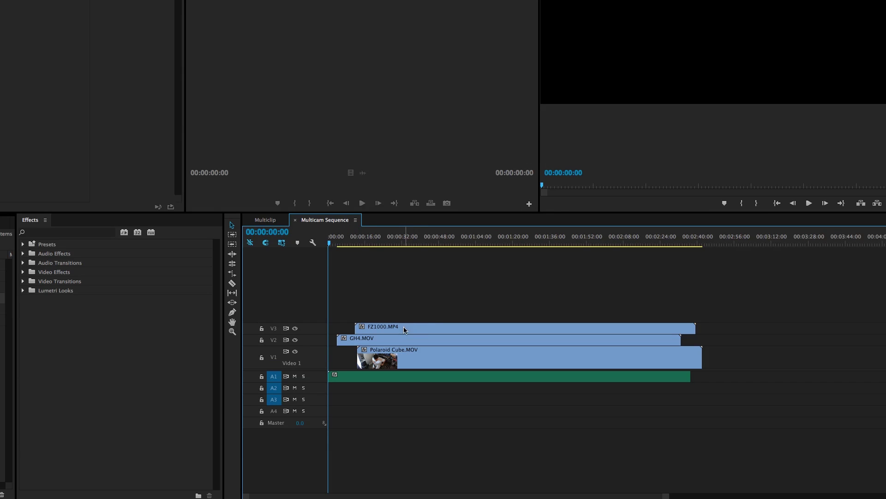
click(419, 328)
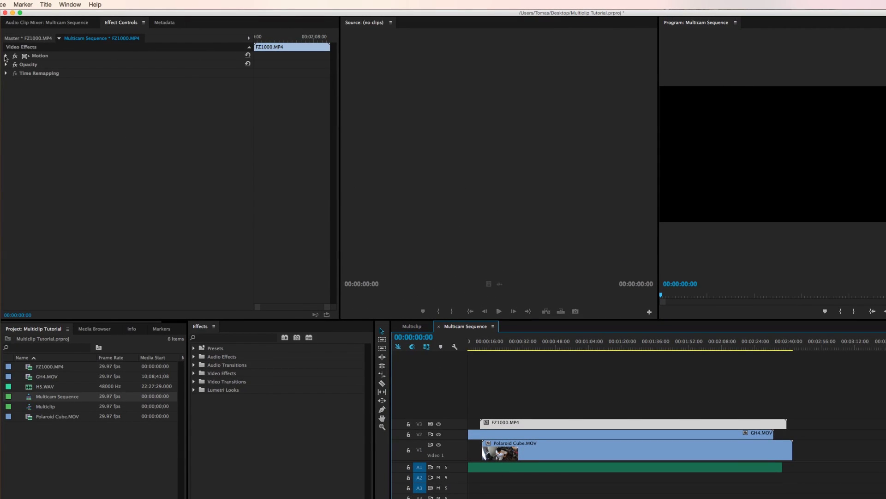
click(5, 56)
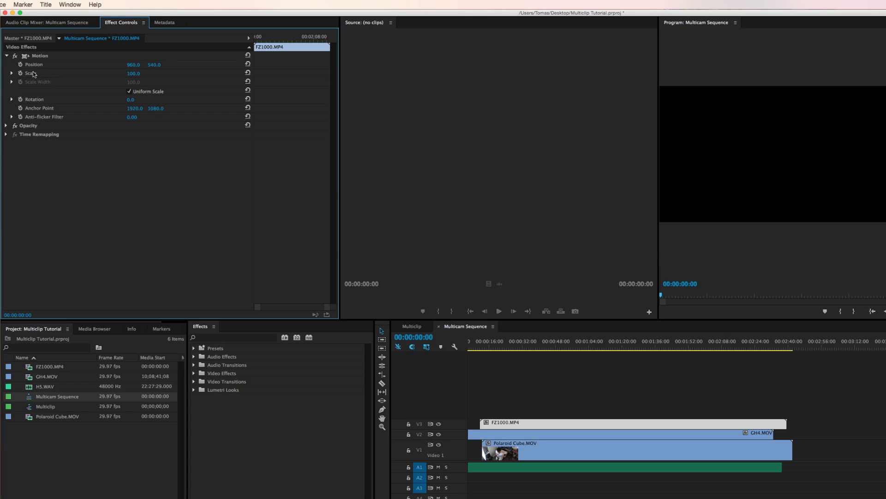
click(132, 74)
text(50)
key(Return)
Step: Set the scale of GH4.MOV on V2 to 50 and return to the Multiclip sequence
click(516, 435)
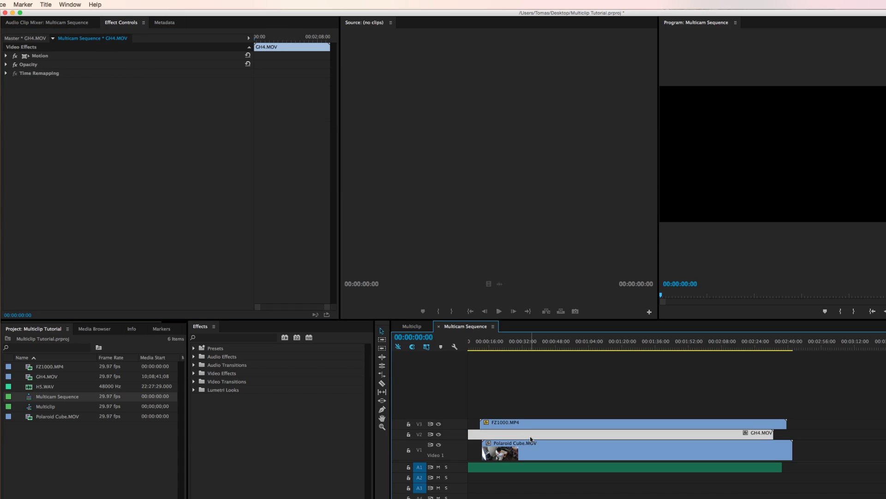
click(6, 56)
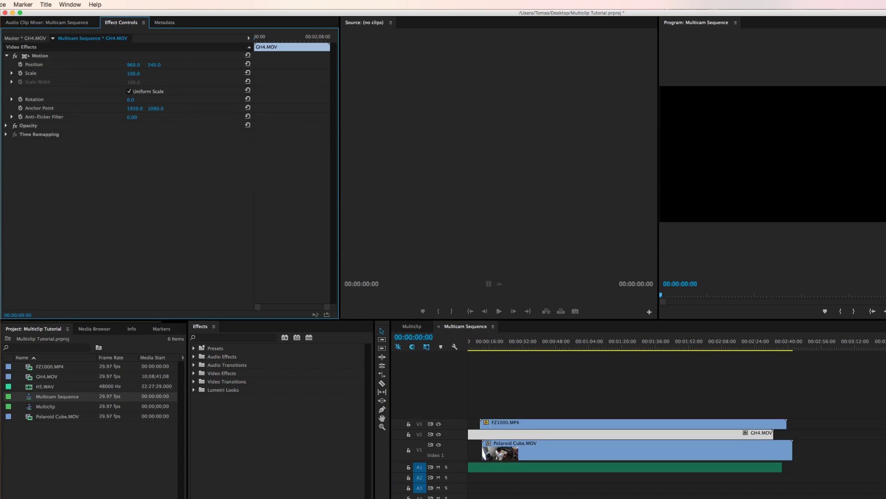
click(134, 73)
text(50)
key(Return)
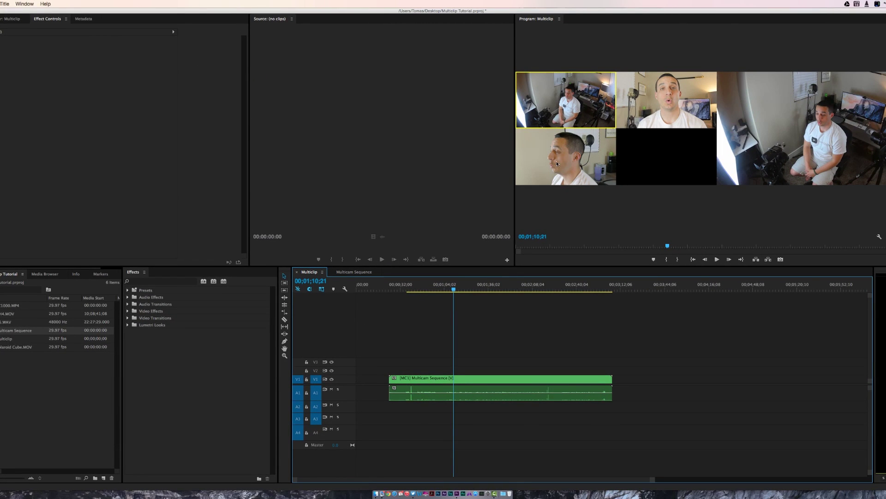
Step: Cut the Multicam Sequence clip at 00;01;01;04 and 00;01;14;06 and ripple delete the segment between the cuts
click(440, 289)
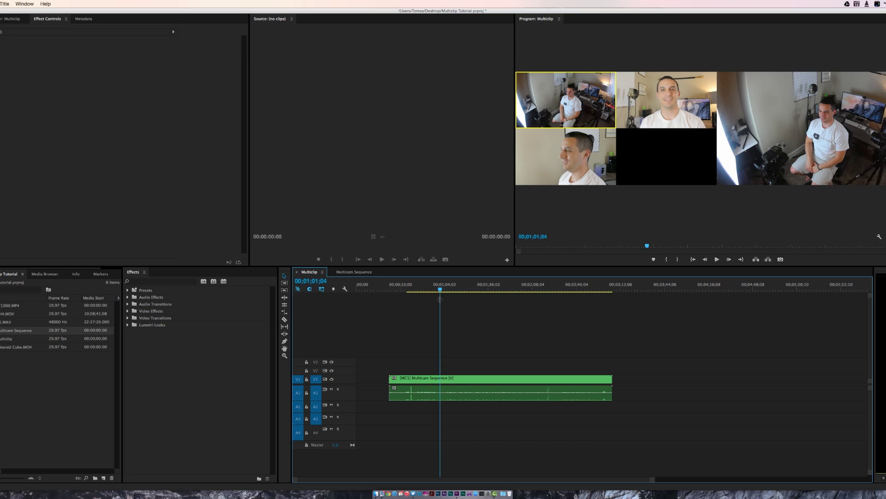
key(c)
click(441, 386)
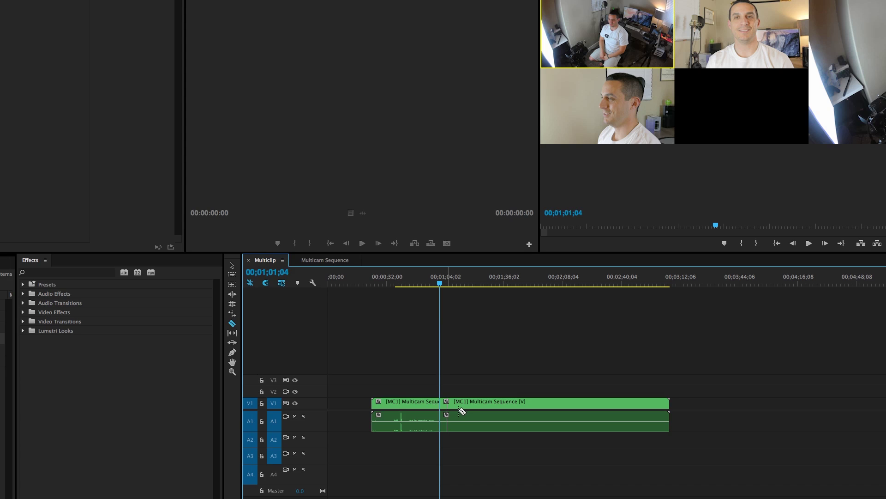
click(464, 408)
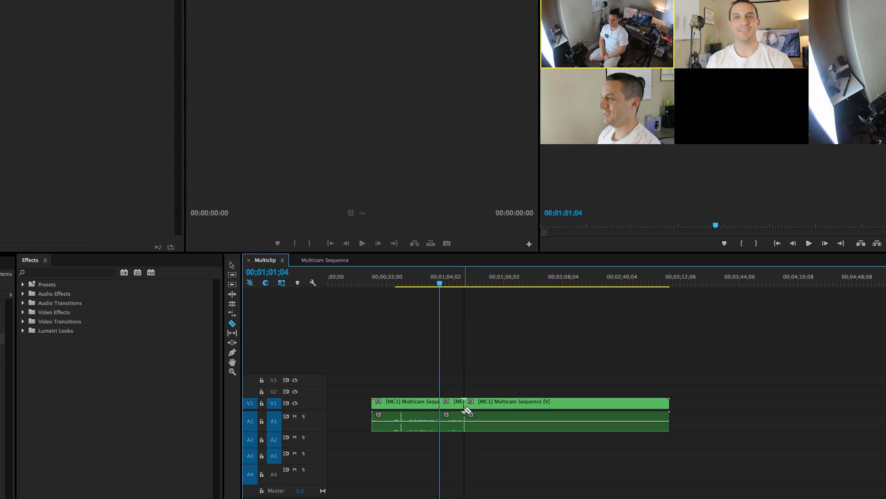
key(v)
click(457, 407)
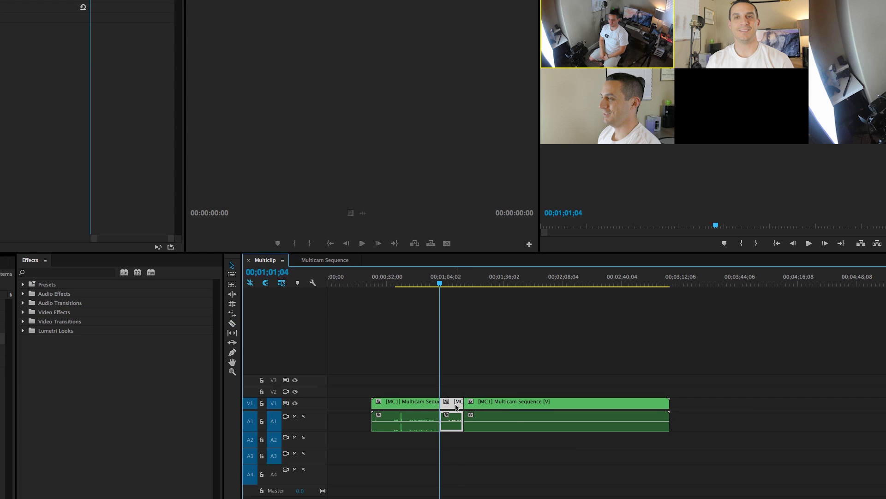
key(shift+Delete)
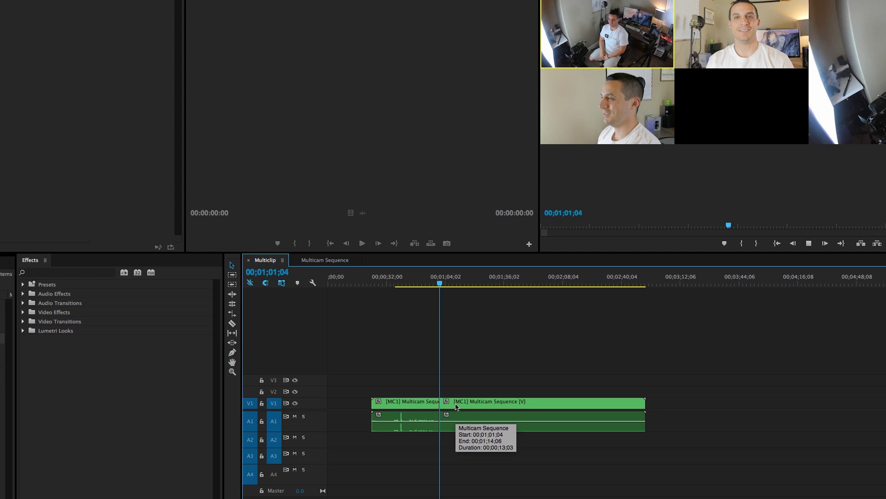
Step: Scrub across the edit to 00;01;04;28, and undo the ripple deletion and both cuts
click(442, 286)
drag(442, 286, 447, 285)
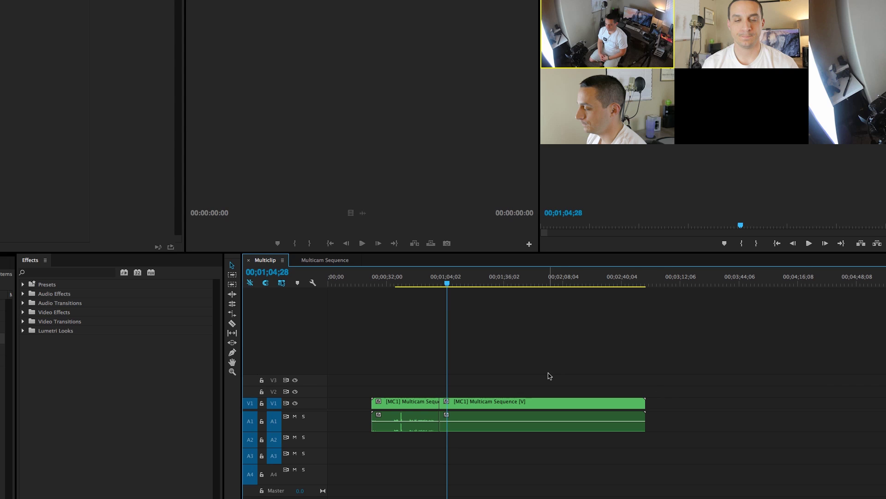
key(super+z)
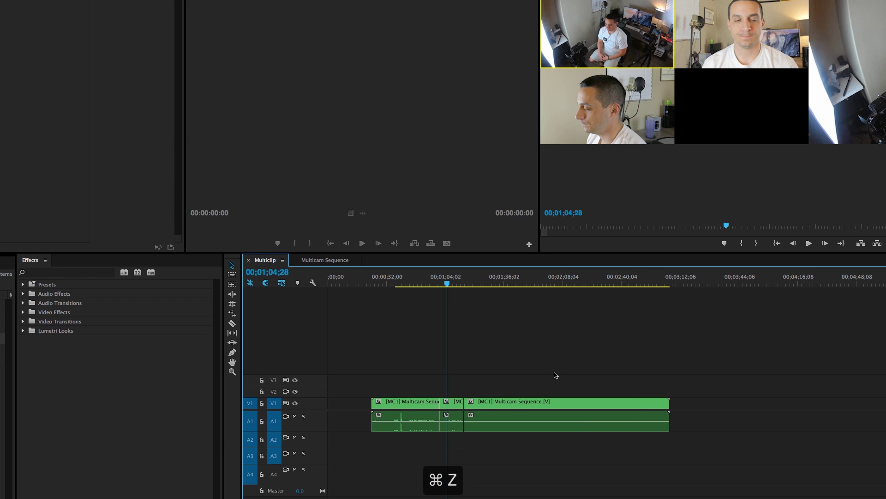
key(super+z)
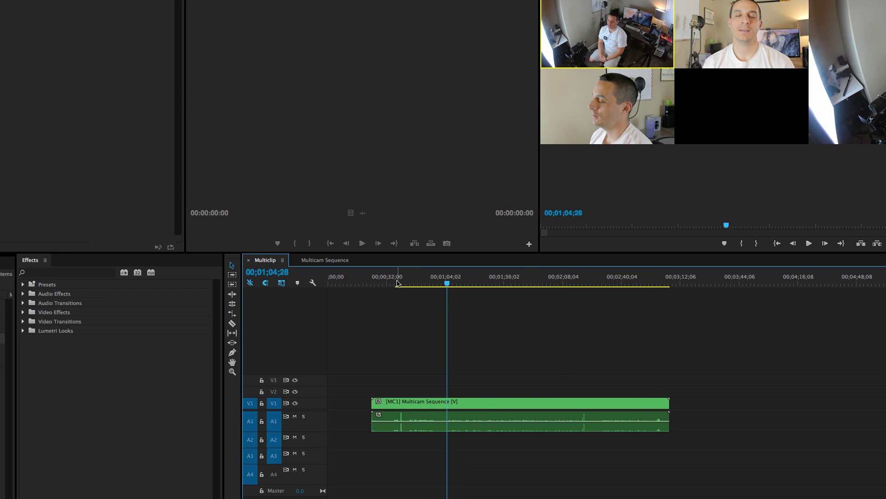
Step: Play the Multiclip sequence from 00;00;39;06, switching live through cameras 2, 1, 3, 2, 1, 3 and 2, and stop at 00;01;41;08
click(399, 278)
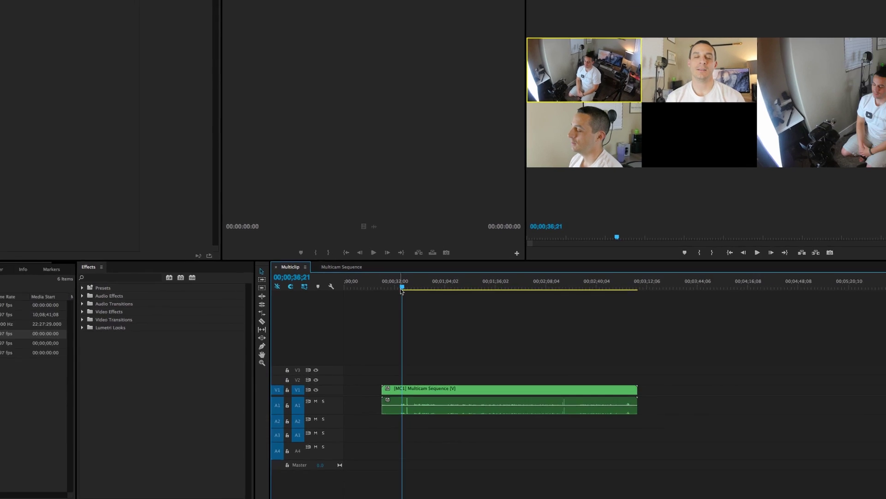
key(Up)
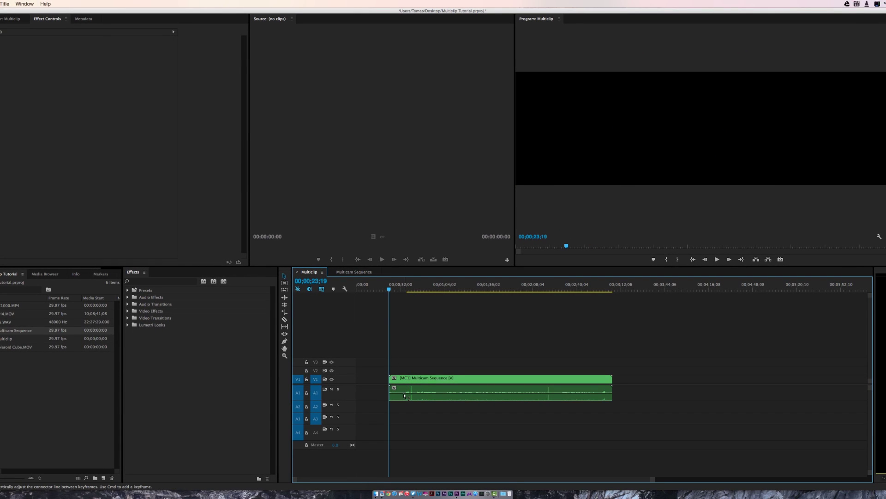
click(411, 286)
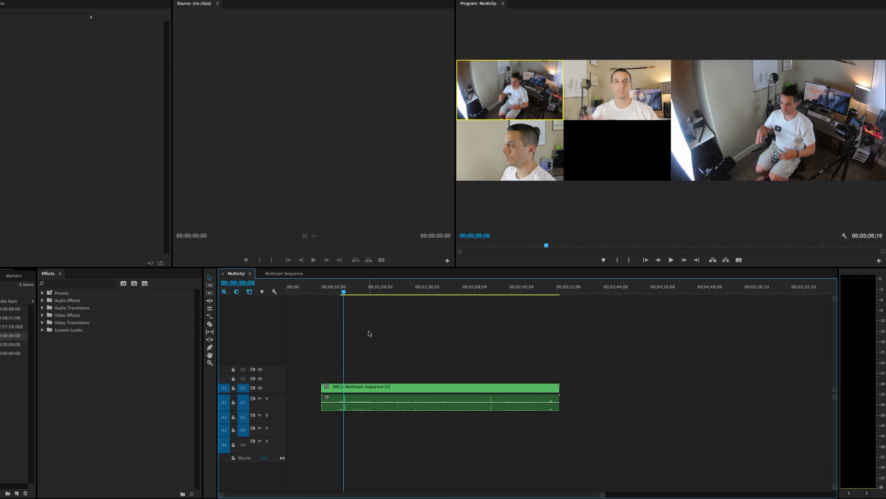
key(space)
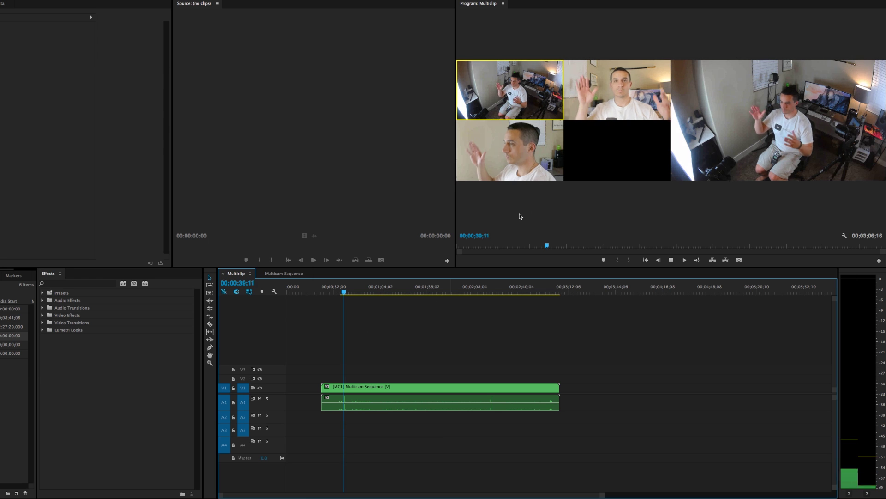
click(616, 90)
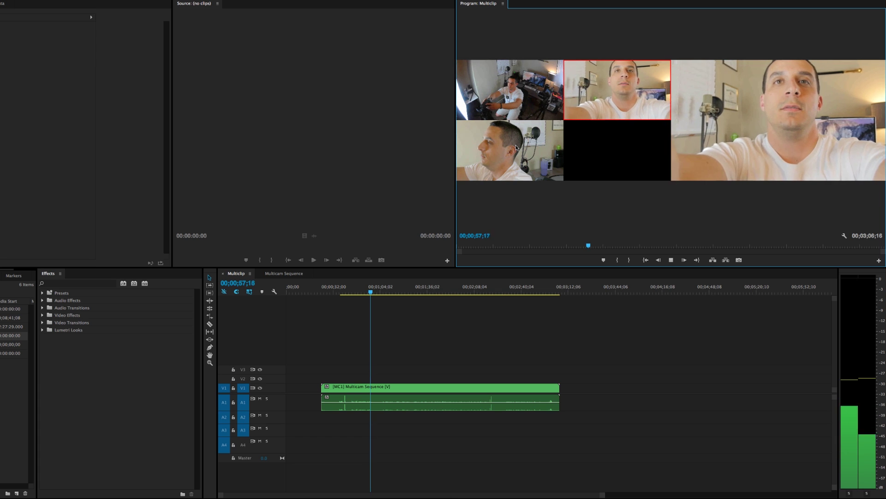
click(522, 95)
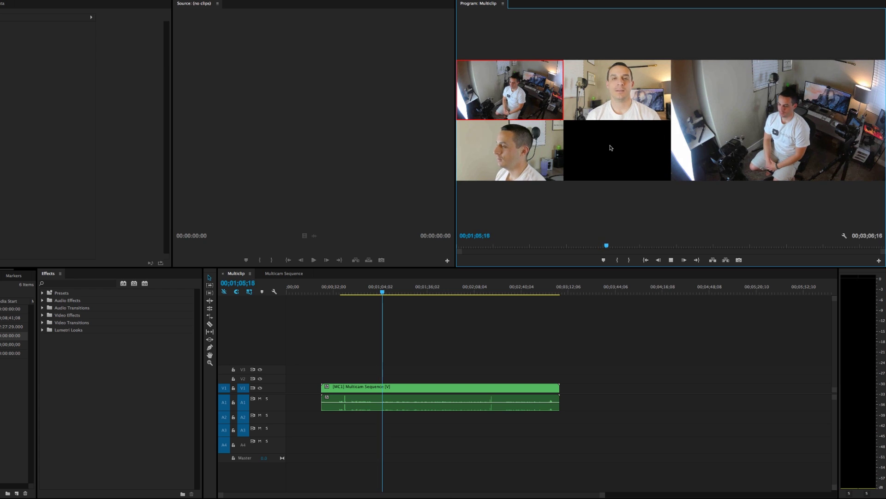
click(543, 155)
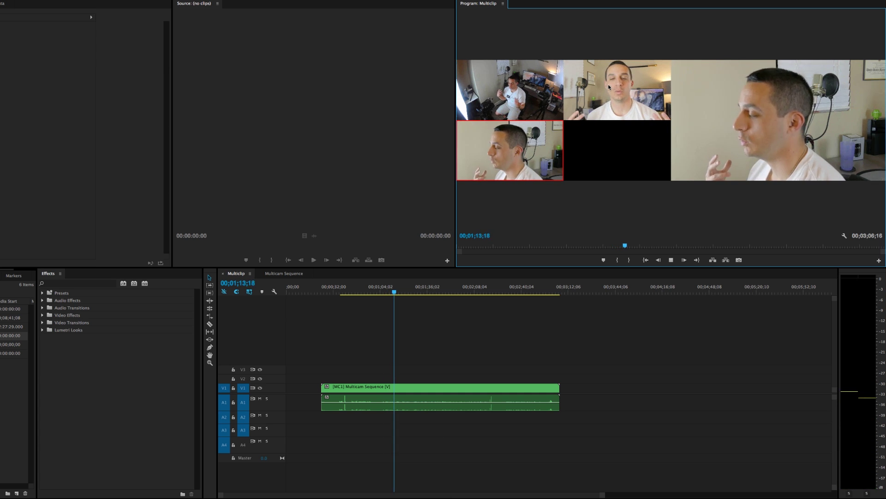
key(2)
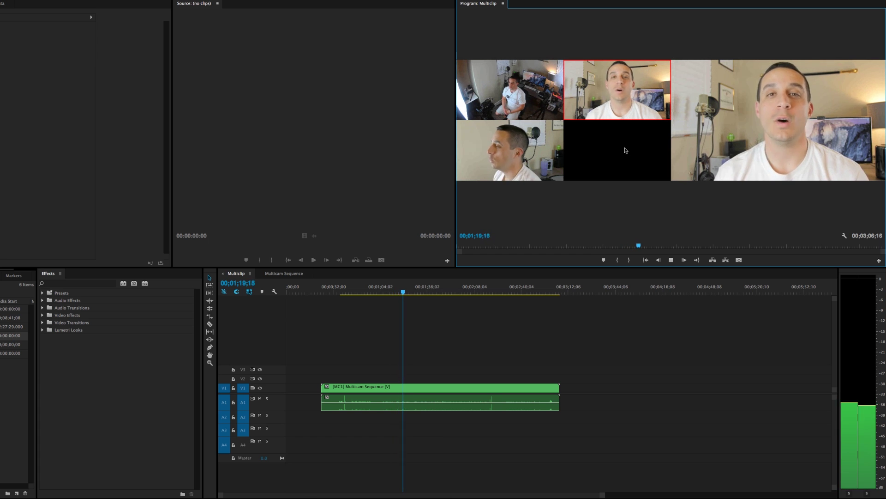
key(1)
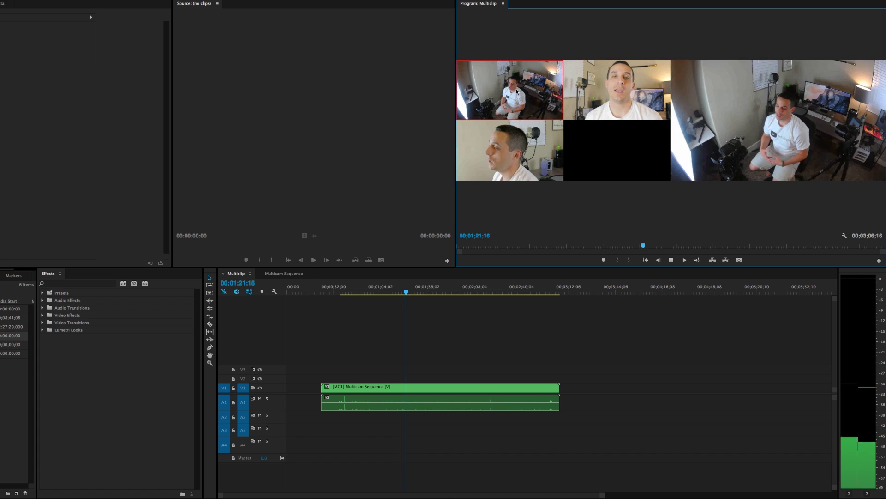
click(548, 149)
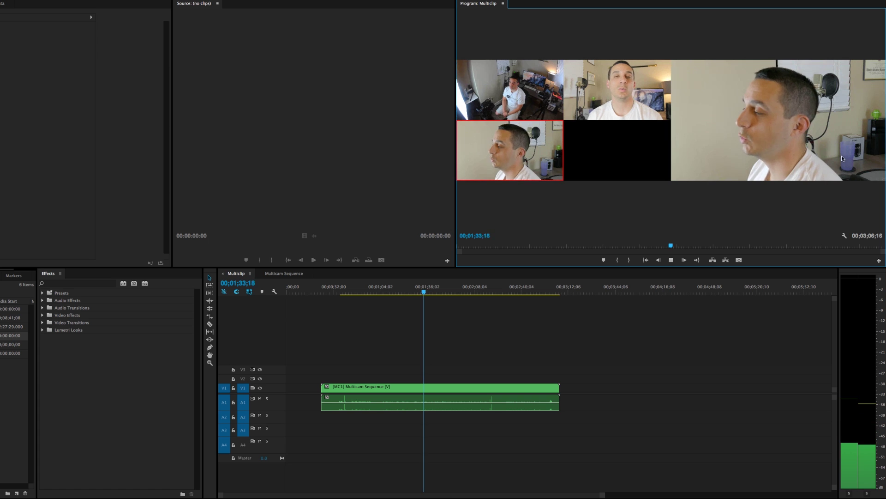
click(604, 99)
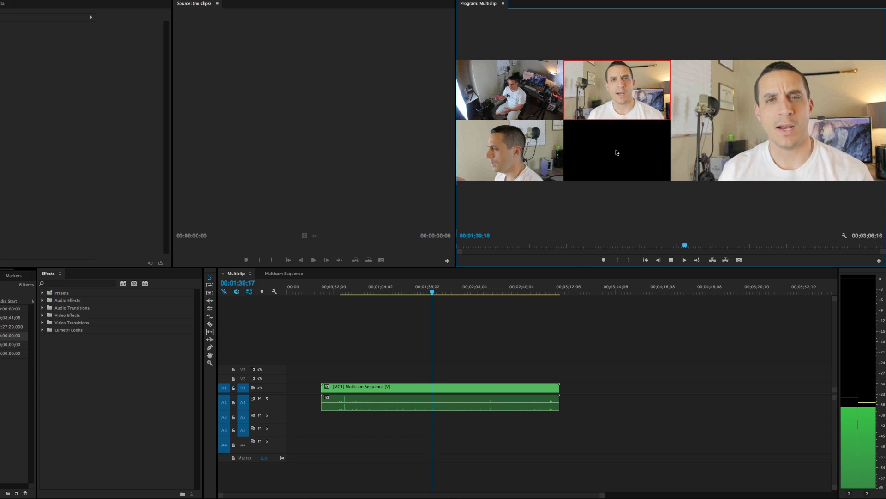
key(space)
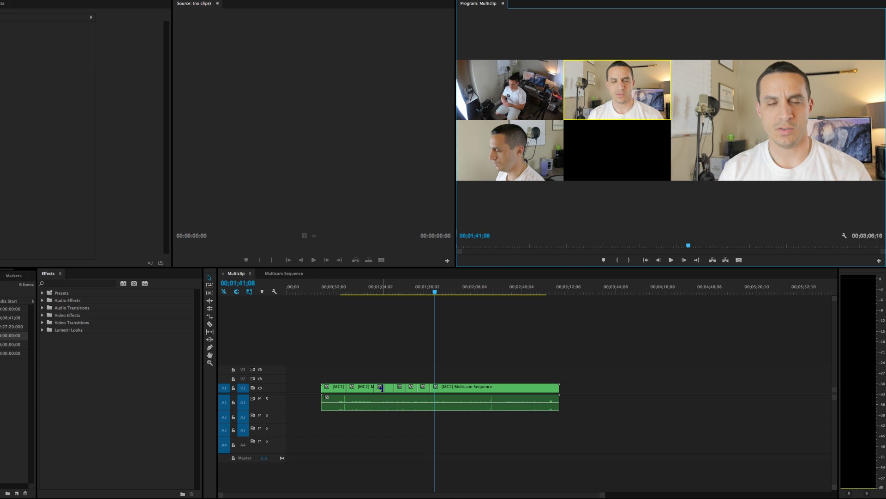
Step: Move the playhead back to 00;00;40;22 and set the Program monitor's display mode to Composite Video
drag(354, 293, 347, 293)
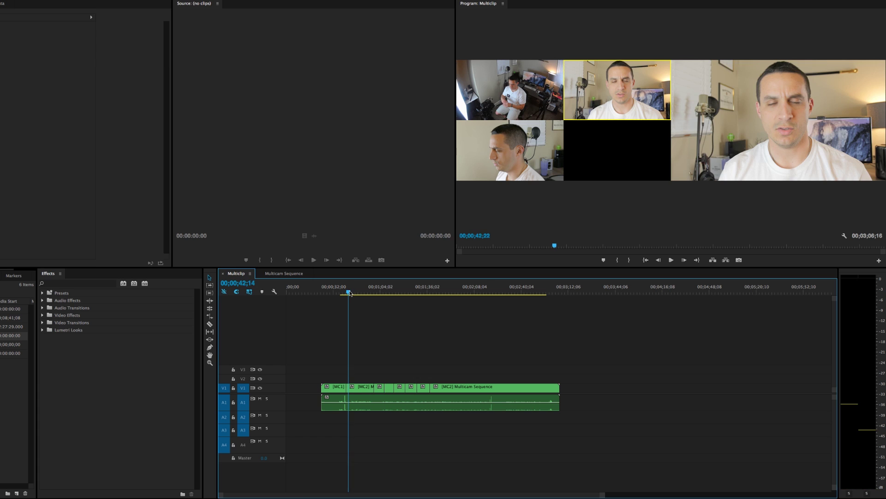
right_click(732, 144)
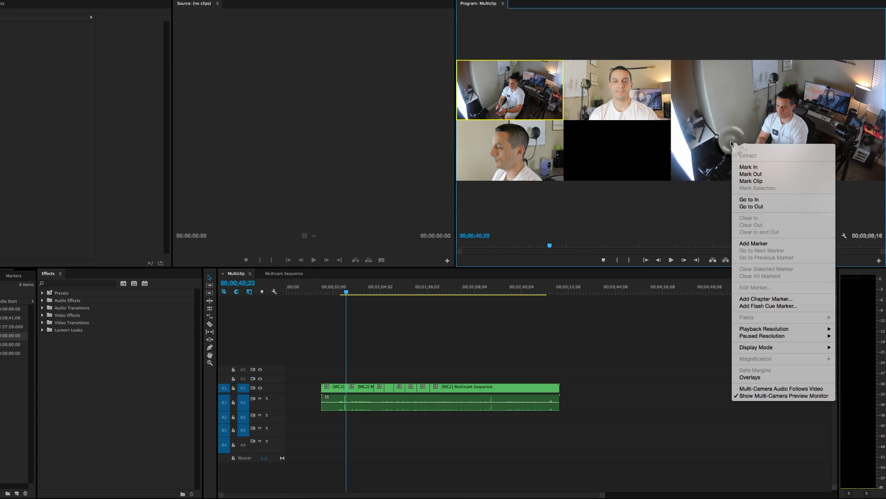
mouse_move(778, 347)
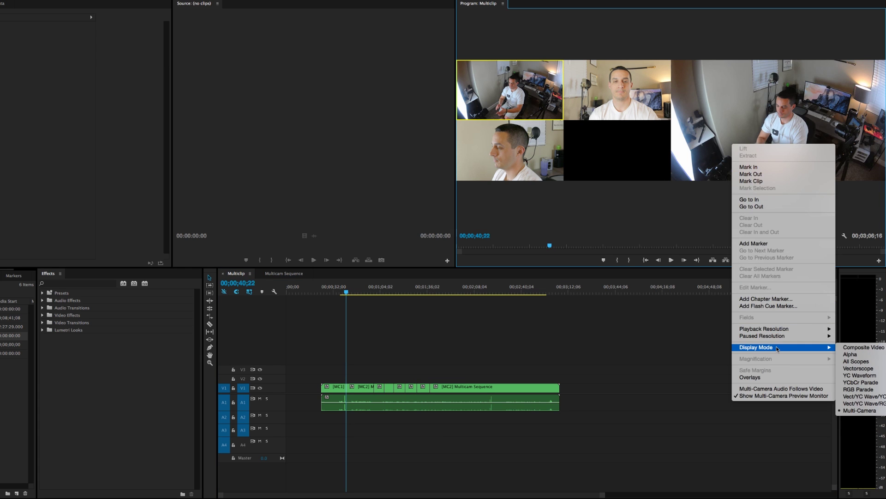
click(859, 347)
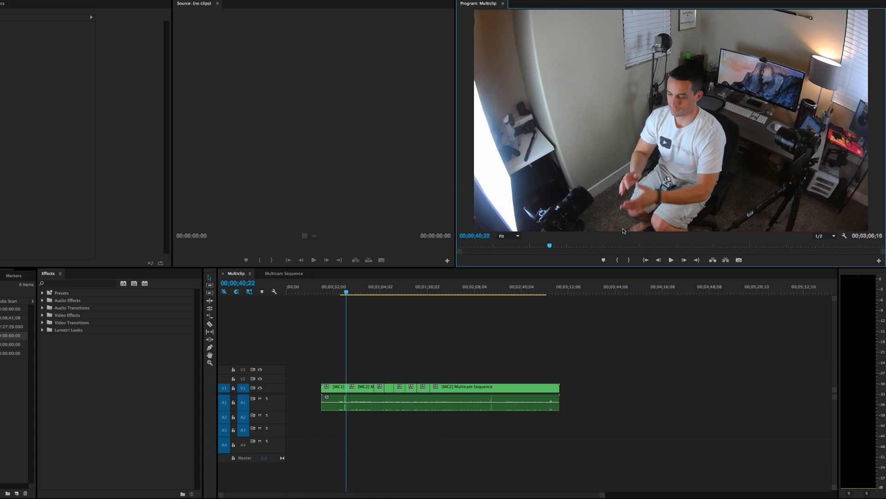
Step: Play back the switched edit across the first three camera cuts, skipping ahead through the second clip and stopping at 00;01;07;28
click(343, 293)
key(space)
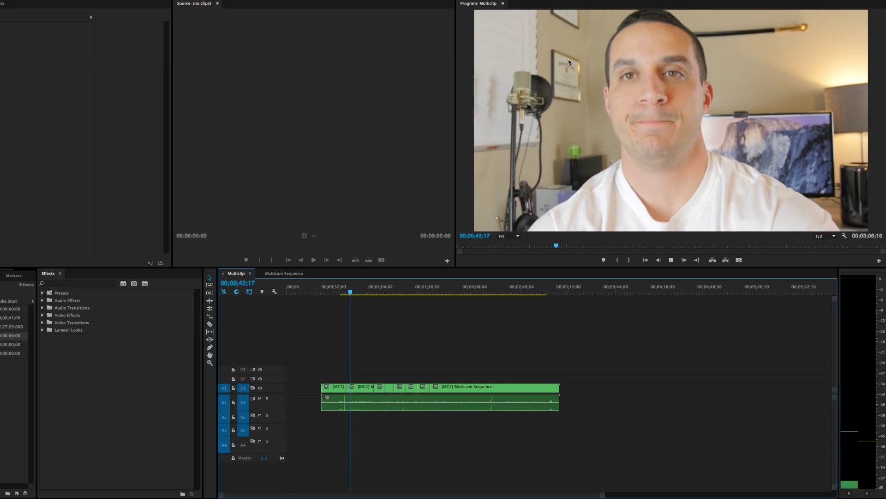
drag(353, 293, 373, 293)
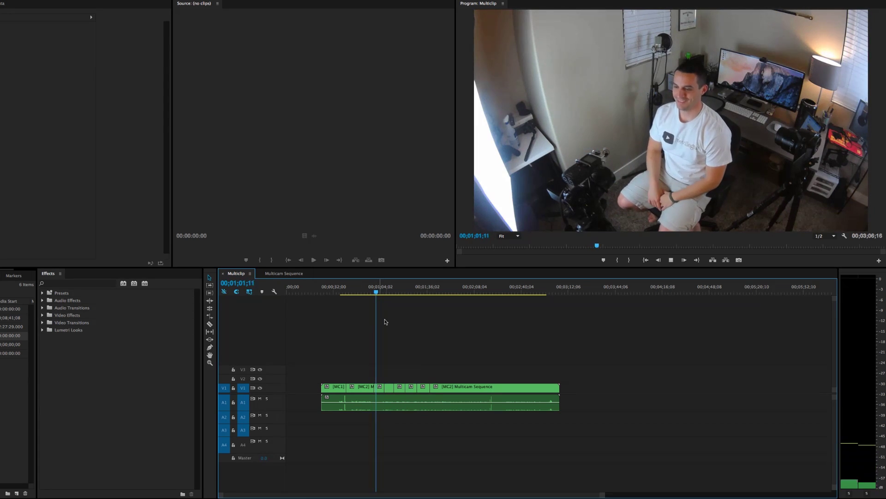
key(space)
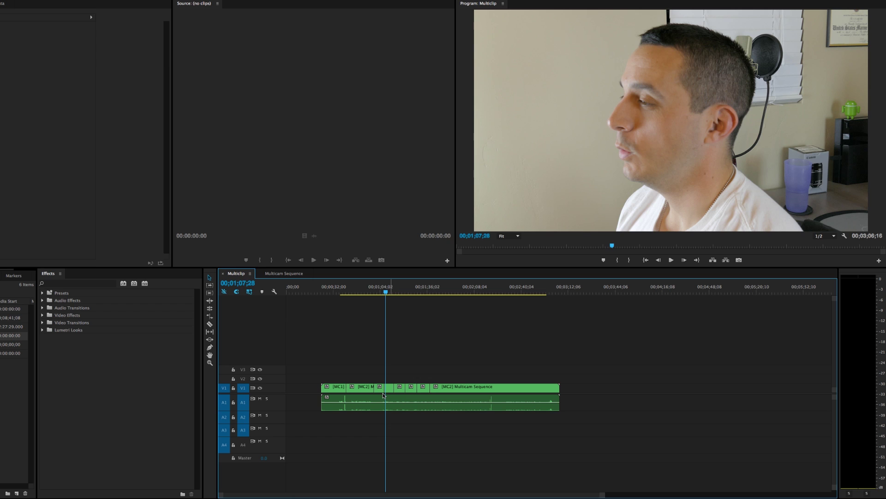
Step: Roll the first cut, from camera 1 to camera 2, to about 00;00;50 with the Rolling Edit tool and check the frame at 00;00;51;08
click(211, 309)
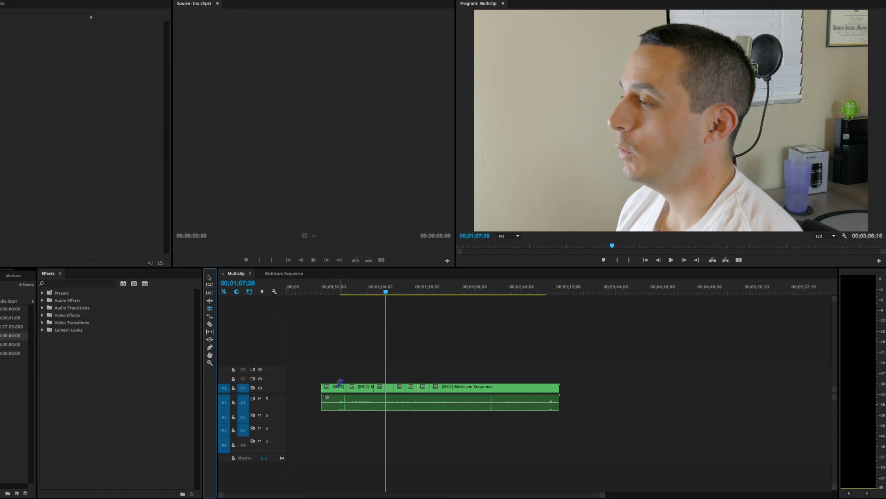
drag(347, 388, 358, 387)
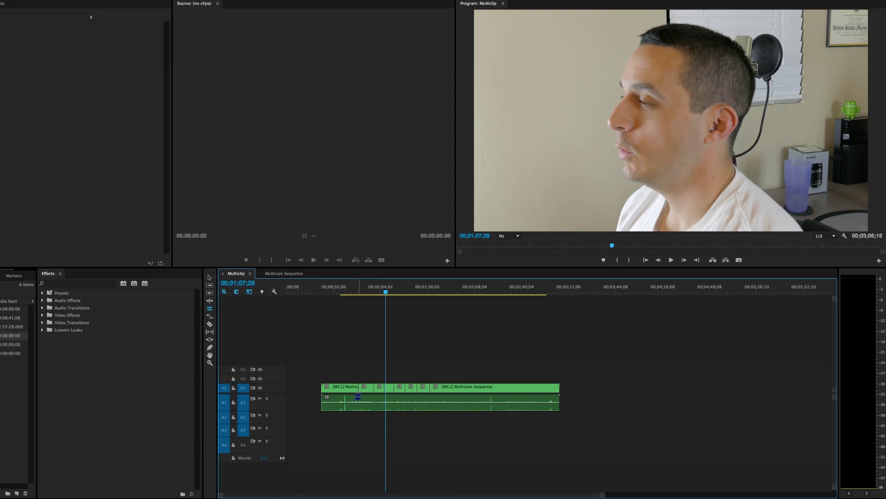
click(357, 292)
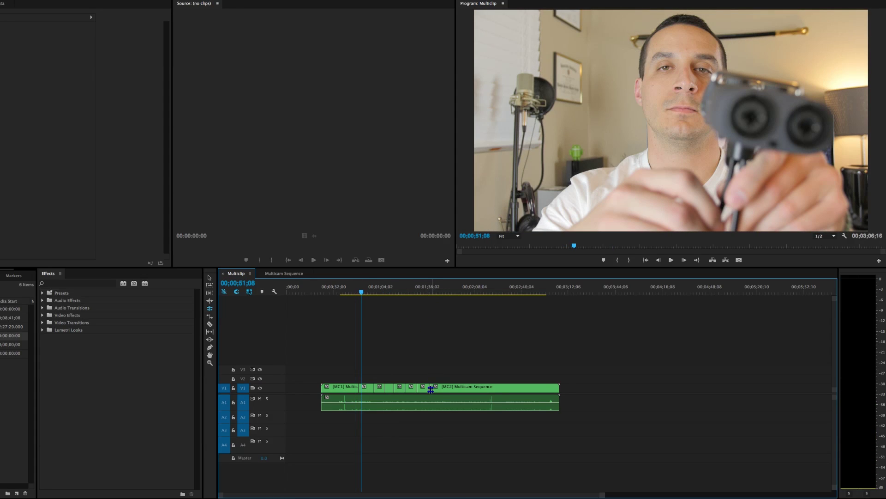
Step: Roll the last cut, from camera 3 to camera 2, to about 00;02;02 and play across it from 00;02;00;09
drag(432, 388, 465, 388)
click(463, 291)
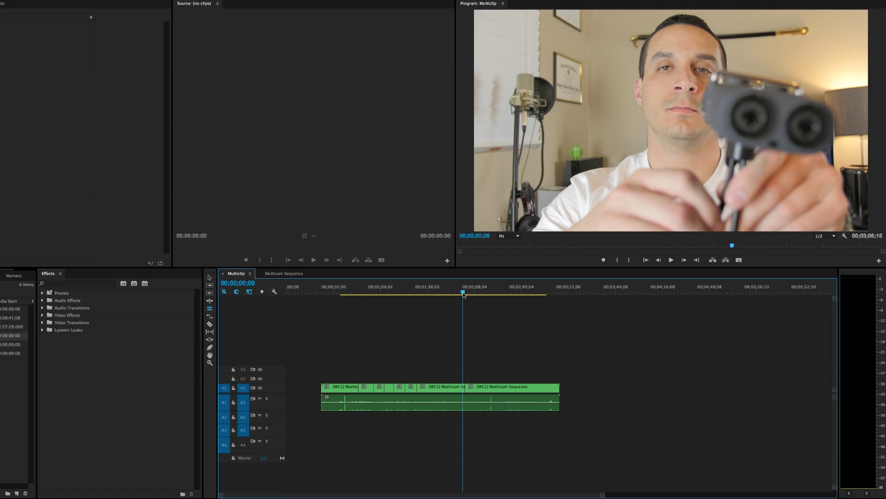
key(space)
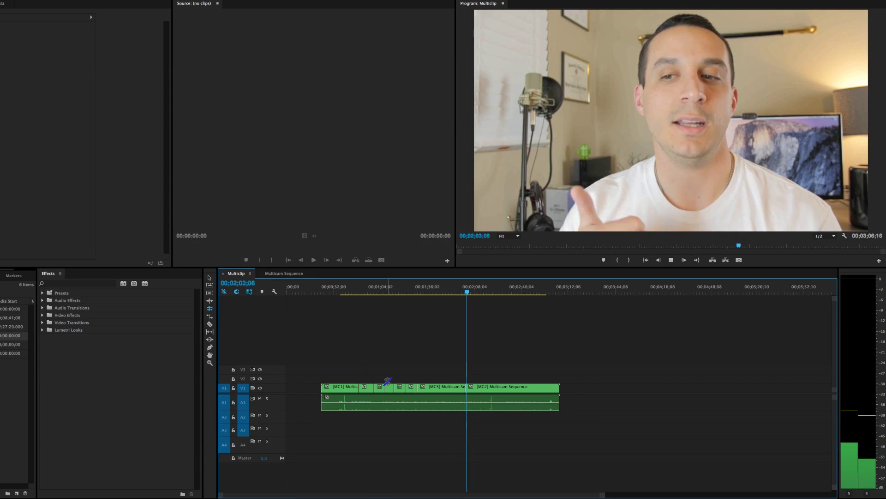
key(space)
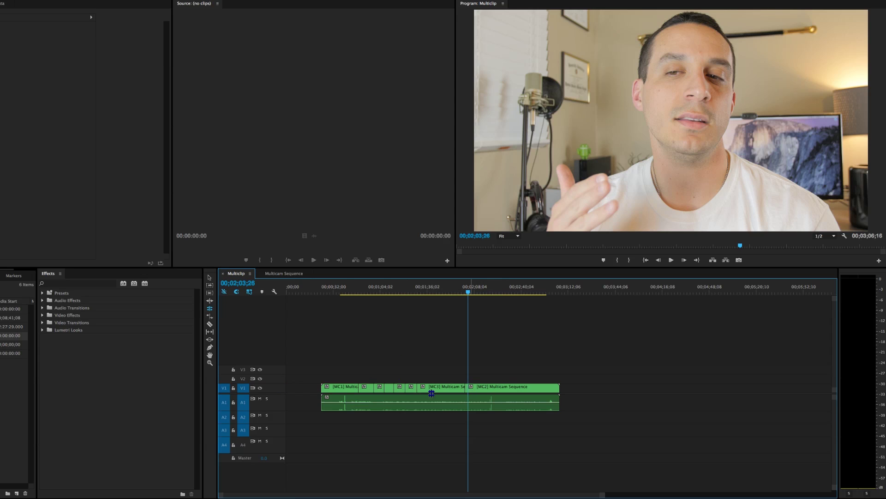
Step: Expand video track V1 to show the clip thumbnails and scrub through the multicam clips to 00;01;52;28
double_click(281, 388)
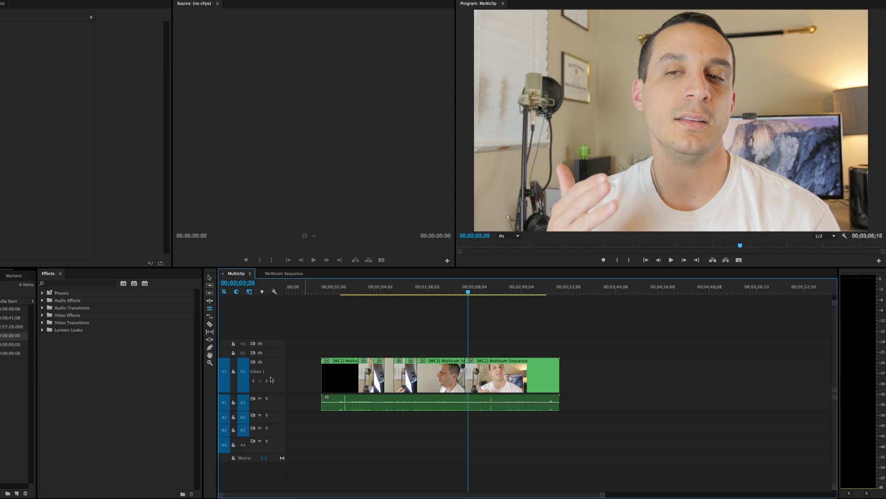
drag(367, 292, 425, 342)
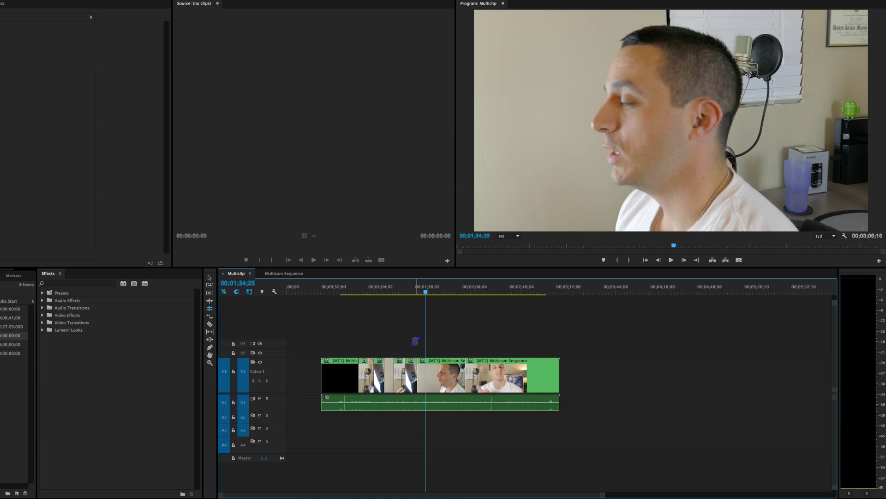
drag(415, 341, 448, 300)
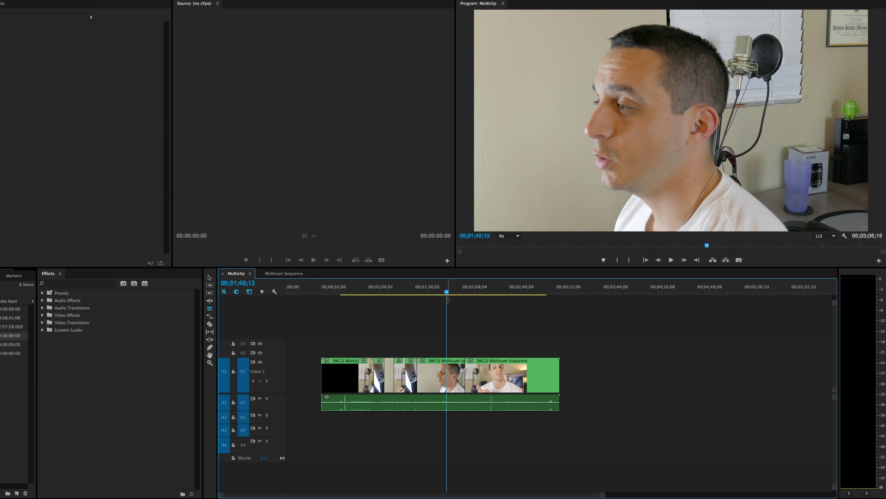
drag(447, 300, 452, 300)
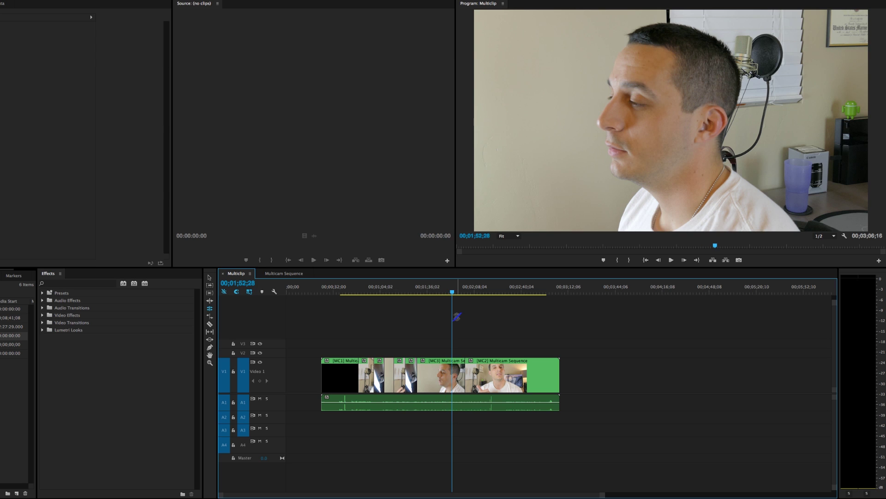